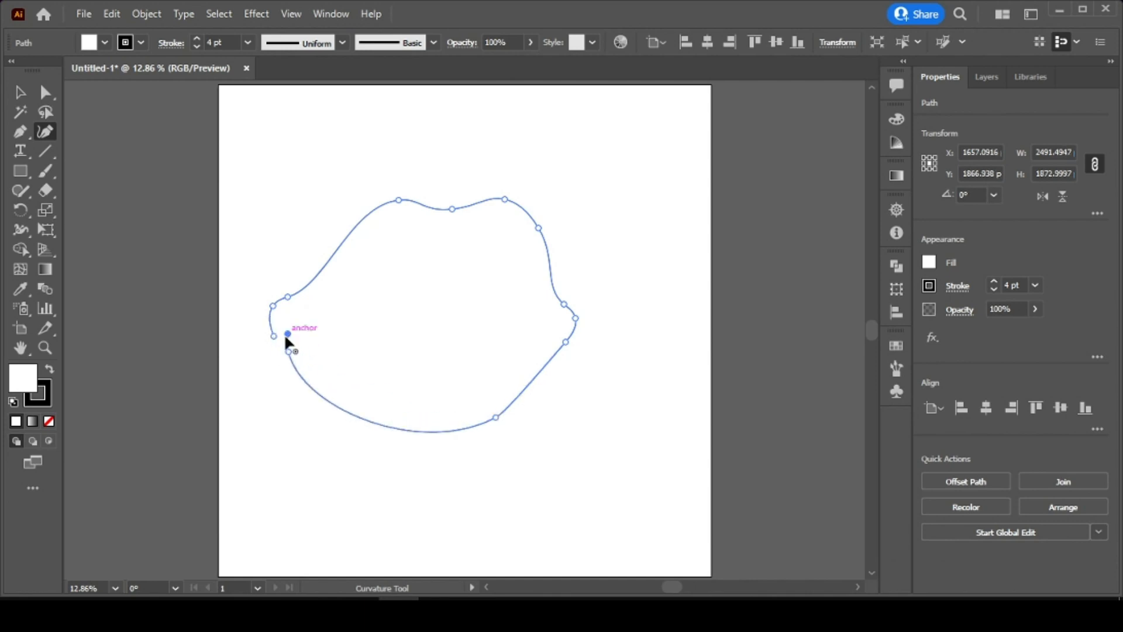
- Replace the stray lower-left anchors and close the outer lip outline at about 2479 by 1921 px using the Curvature tool
{"action": "key", "text": "Delete"}
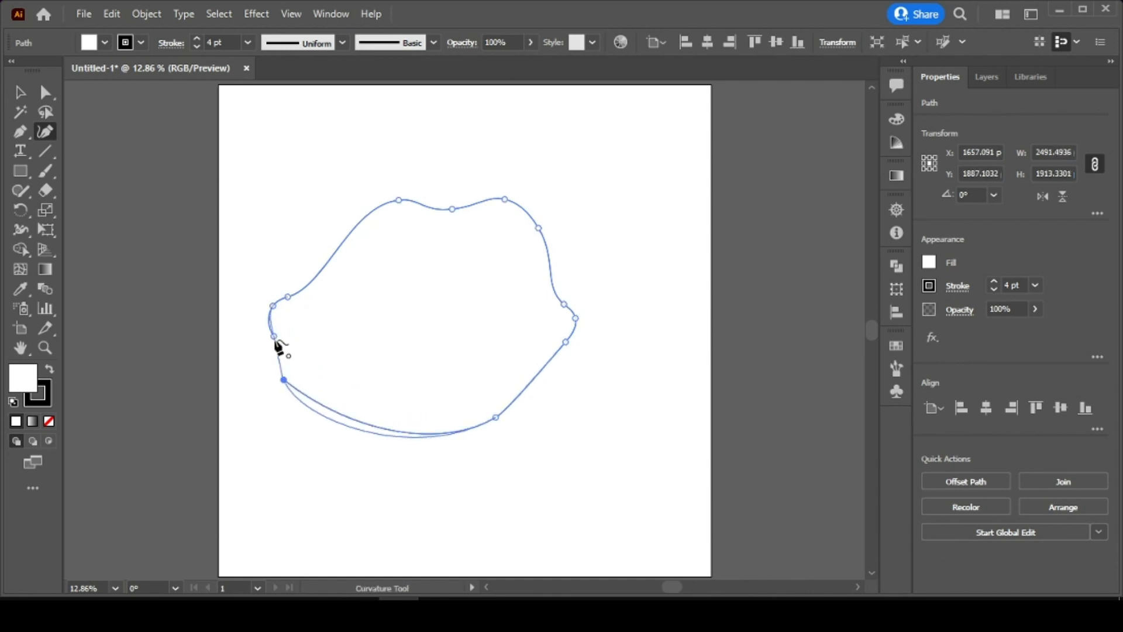
{"action": "left_click", "coordinate": [274, 339]}
{"action": "key", "text": "ctrl+z"}
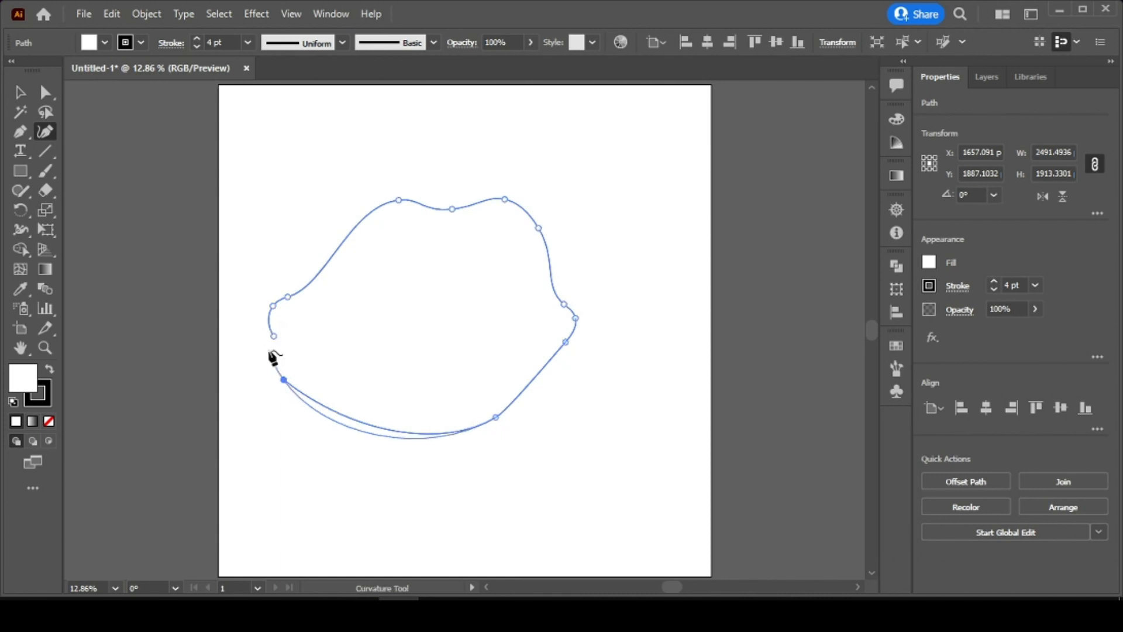
{"action": "left_click", "coordinate": [274, 338]}
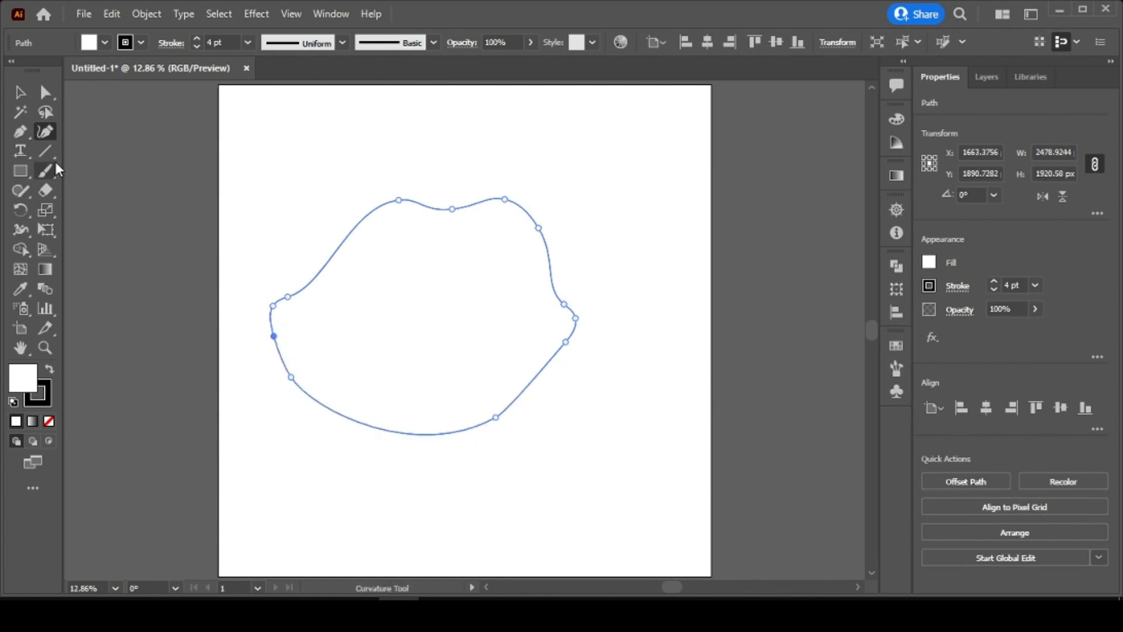
{"action": "left_click", "coordinate": [43, 97]}
{"action": "left_click", "coordinate": [301, 402]}
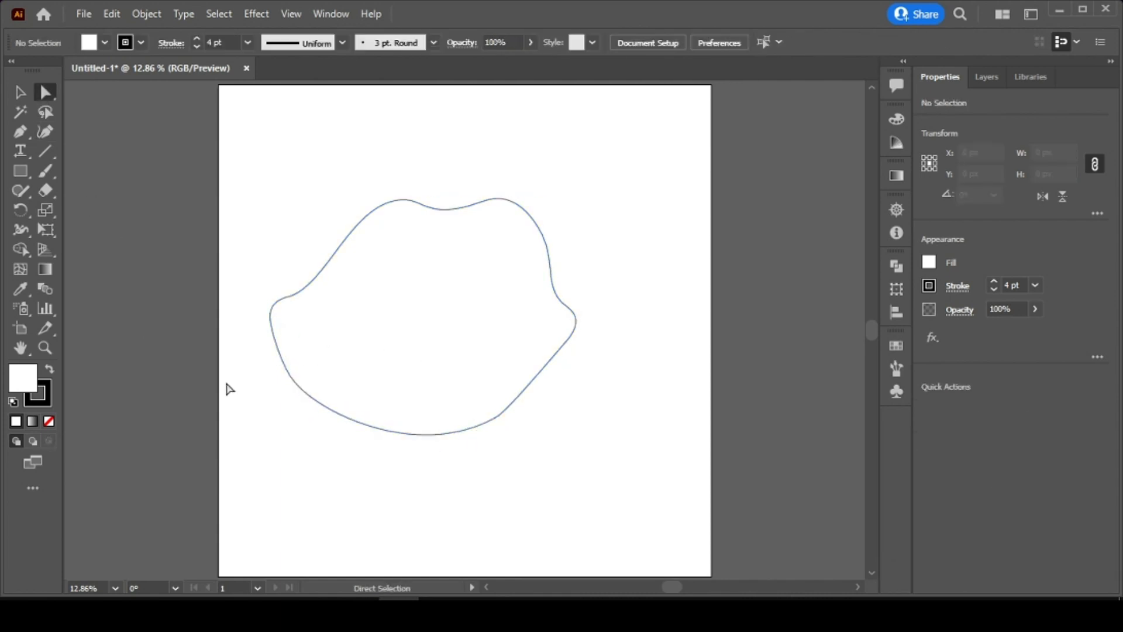
- Draw the closed mouth opening inside the lip outline with the Curvature tool, about 1954 px wide and 1013 px high
{"action": "left_click", "coordinate": [45, 132]}
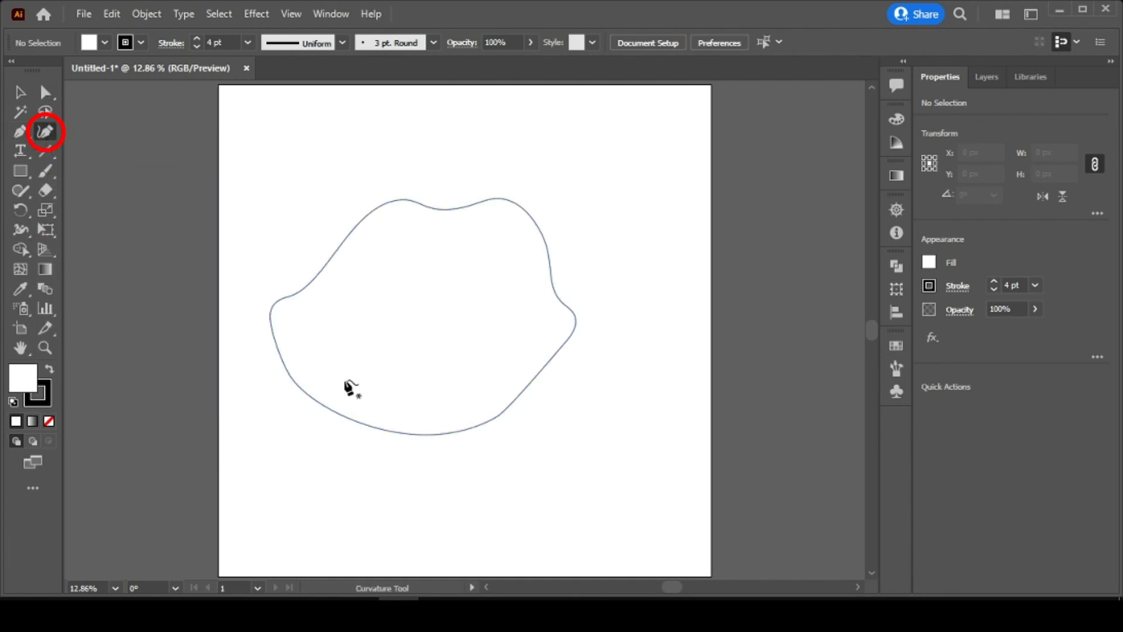
{"action": "left_click", "coordinate": [290, 322]}
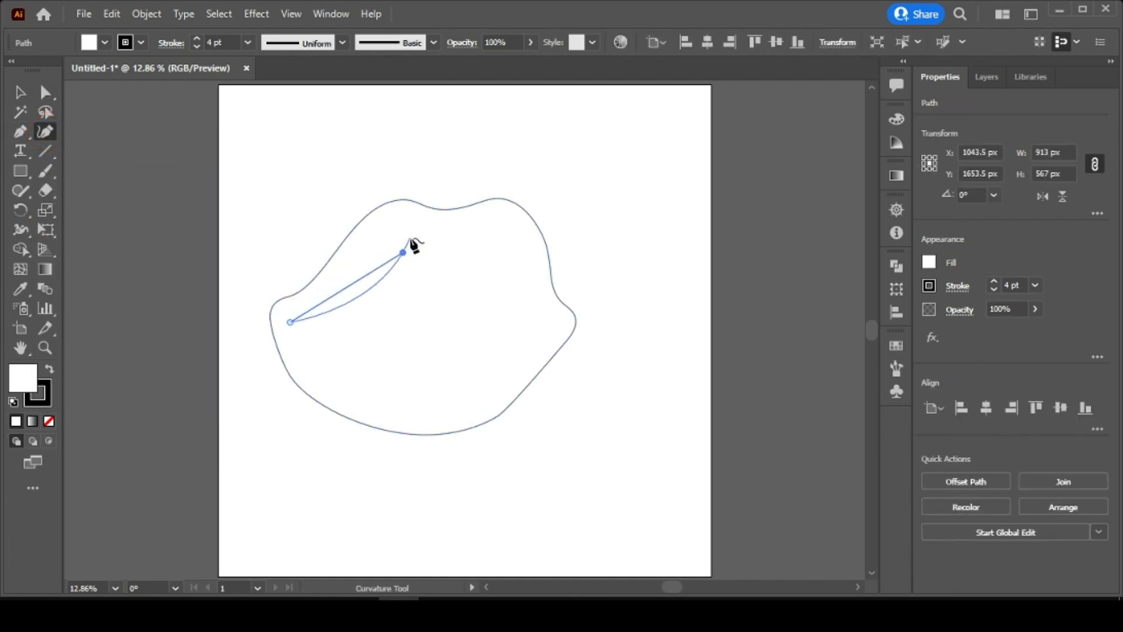
{"action": "left_click", "coordinate": [399, 267]}
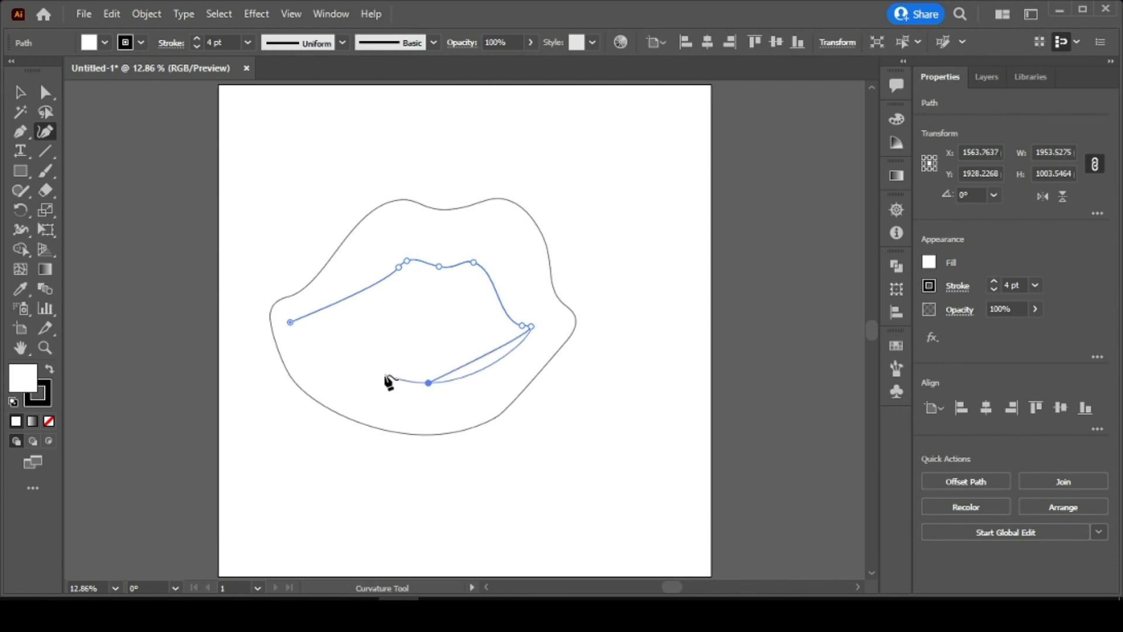
{"action": "left_click", "coordinate": [291, 323]}
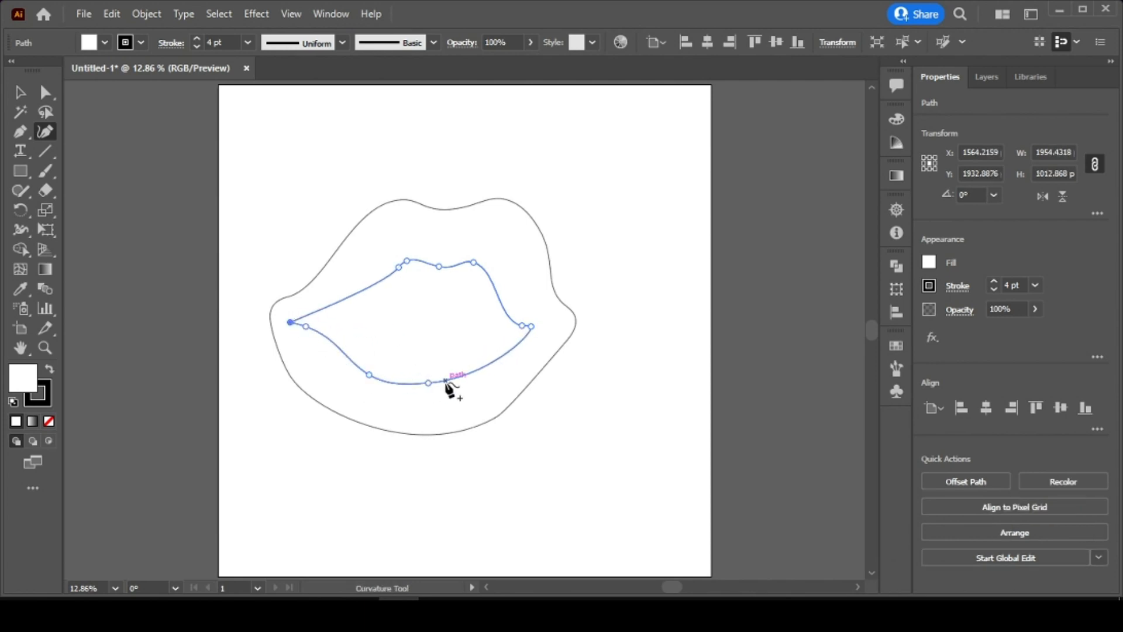
{"action": "key", "text": "v"}
{"action": "left_click", "coordinate": [194, 365]}
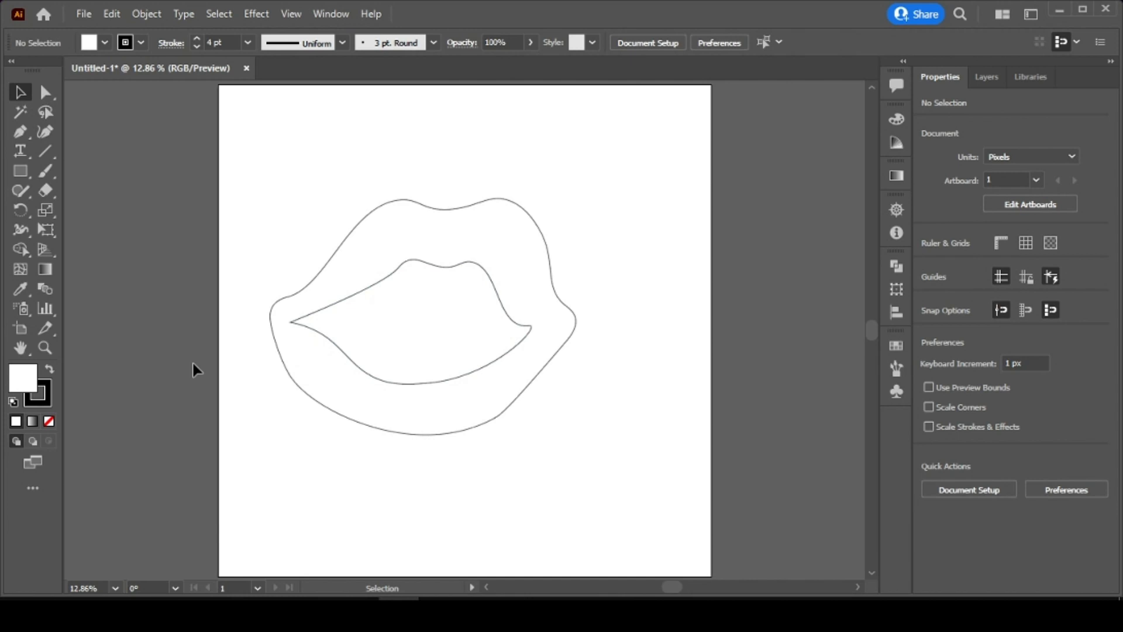
- Reshape the left corner of the mouth opening by moving its lower anchor slightly up onto the upper lip line
{"action": "left_click", "coordinate": [46, 92]}
{"action": "key", "text": "ctrl+space"}
{"action": "left_click", "coordinate": [355, 316], "text": "ctrl"}
{"action": "left_click", "coordinate": [562, 380], "text": "ctrl"}
{"action": "left_click", "coordinate": [242, 274]}
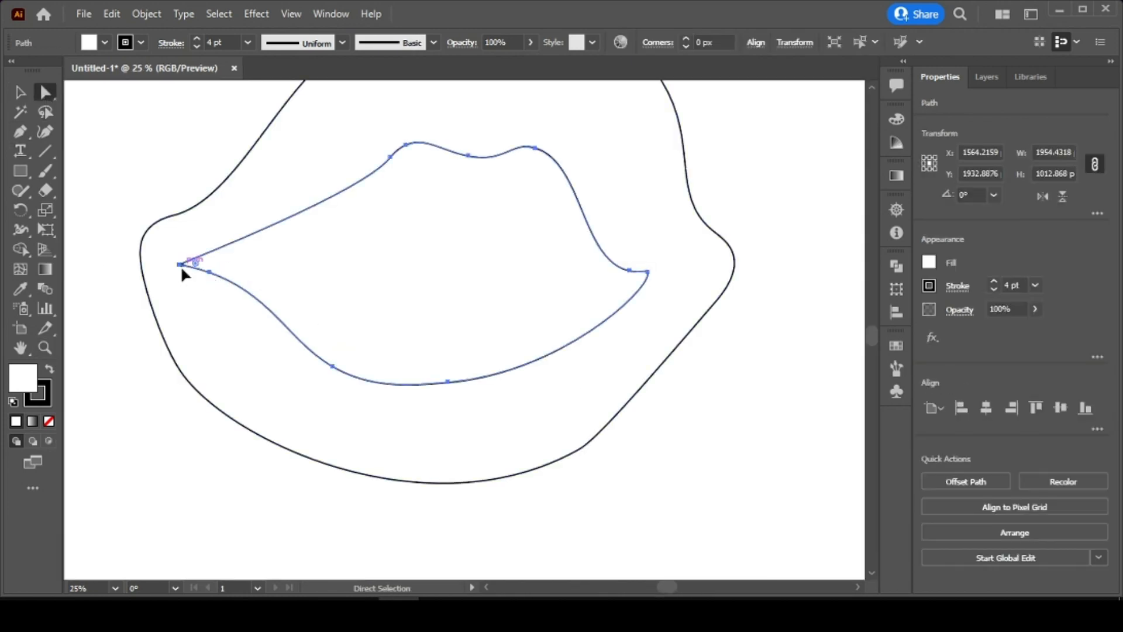
{"action": "left_click", "coordinate": [181, 268]}
{"action": "mouse_move", "coordinate": [209, 273]}
{"action": "left_mouse_down"}
{"action": "mouse_move", "coordinate": [220, 265]}
{"action": "mouse_move", "coordinate": [202, 257]}
{"action": "left_mouse_up"}
{"action": "left_click", "coordinate": [251, 316]}
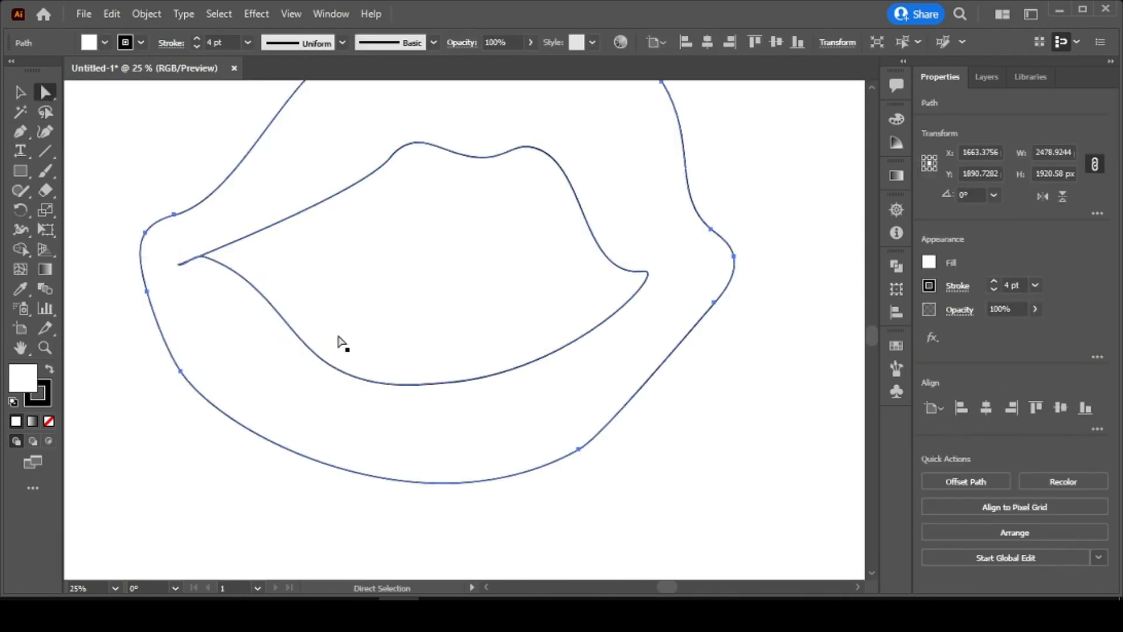
- Try to reshape the right corner of the mouth opening by moving its corner anchor slightly up and to the left
{"action": "scroll", "coordinate": [342, 342], "scroll_direction": "up", "scroll_amount": 2}
{"action": "left_click", "coordinate": [727, 413]}
{"action": "mouse_move", "coordinate": [645, 316]}
{"action": "left_mouse_down"}
{"action": "mouse_move", "coordinate": [652, 309]}
{"action": "mouse_move", "coordinate": [637, 299]}
{"action": "left_mouse_up"}
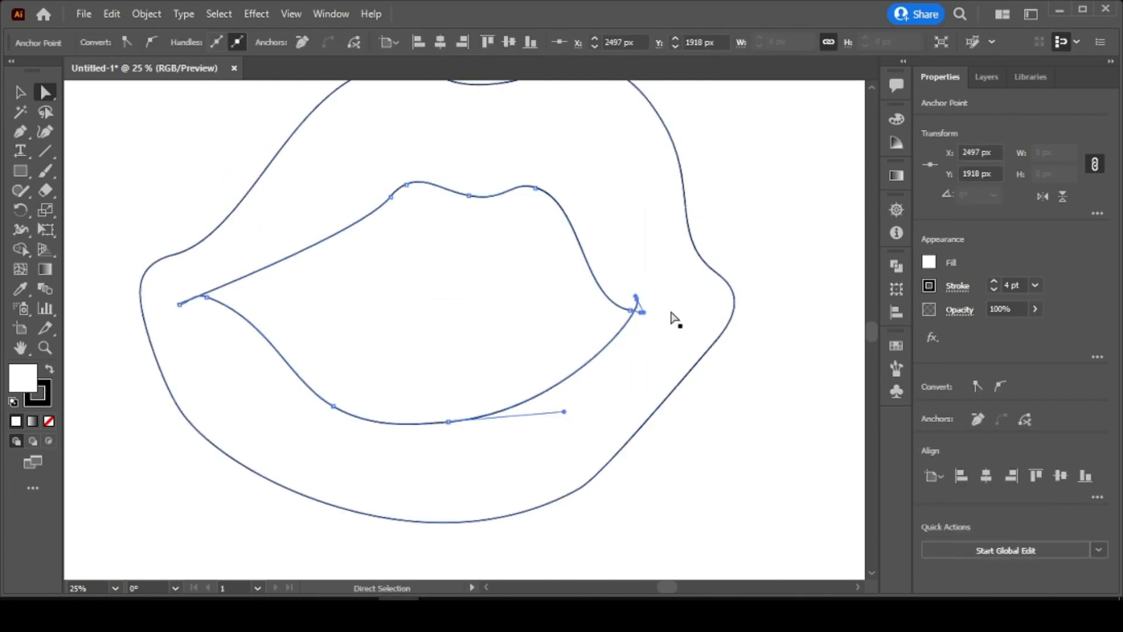
{"action": "left_click", "coordinate": [672, 319]}
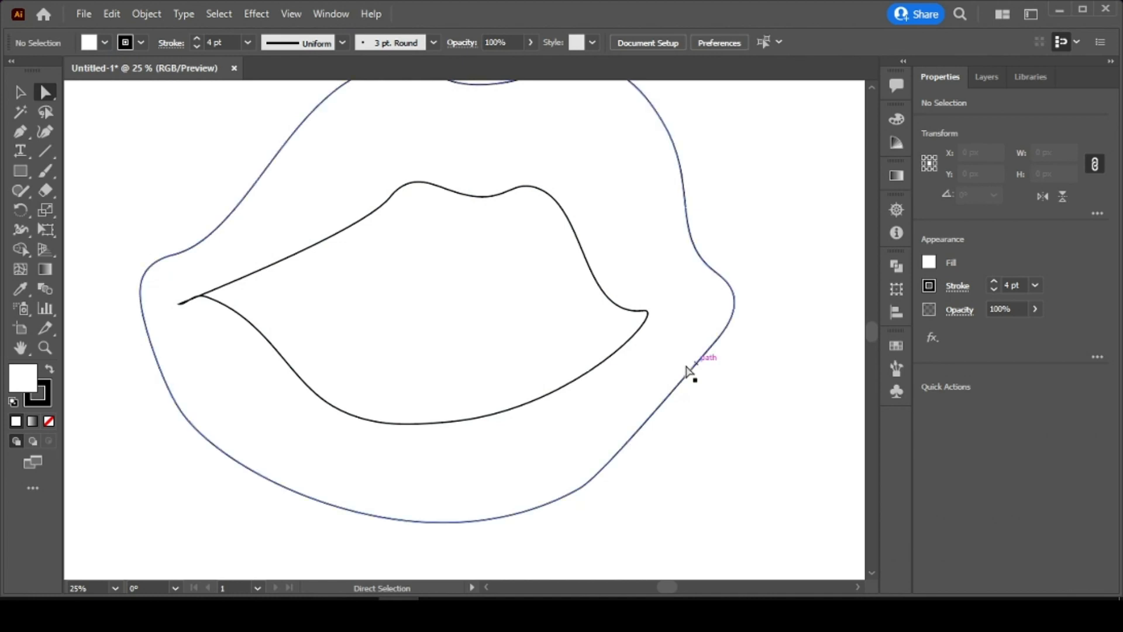
- Draw an open arched tongue curve with the Pen tool from the mouth opening's lower-left edge to just past its centre
{"action": "scroll", "coordinate": [524, 404], "scroll_direction": "up", "scroll_amount": 2}
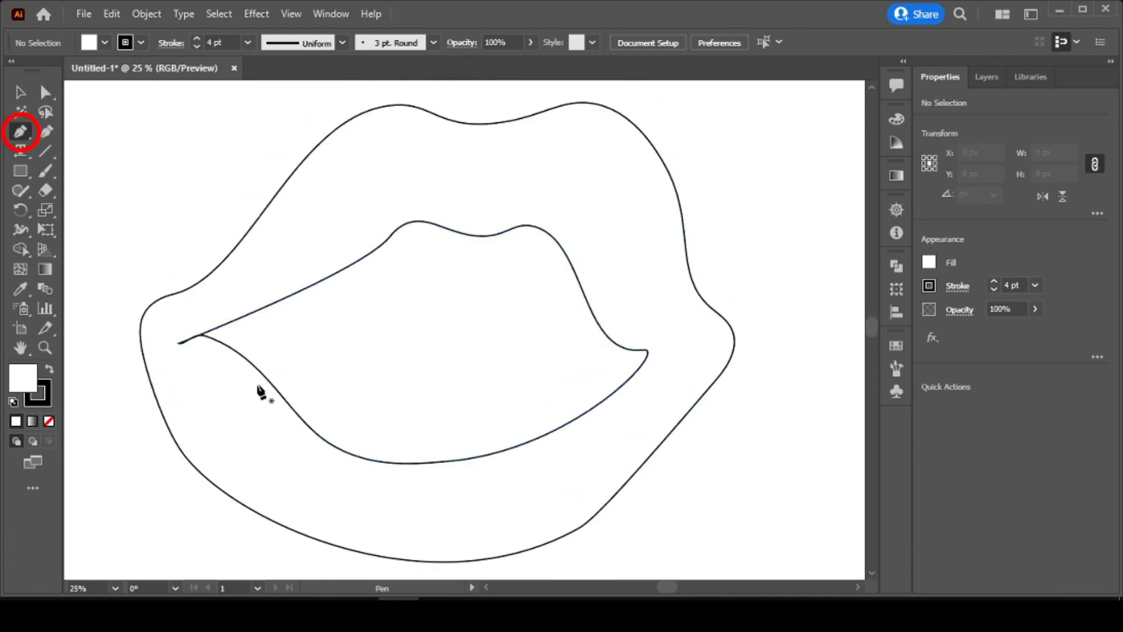
{"action": "left_click", "coordinate": [266, 377]}
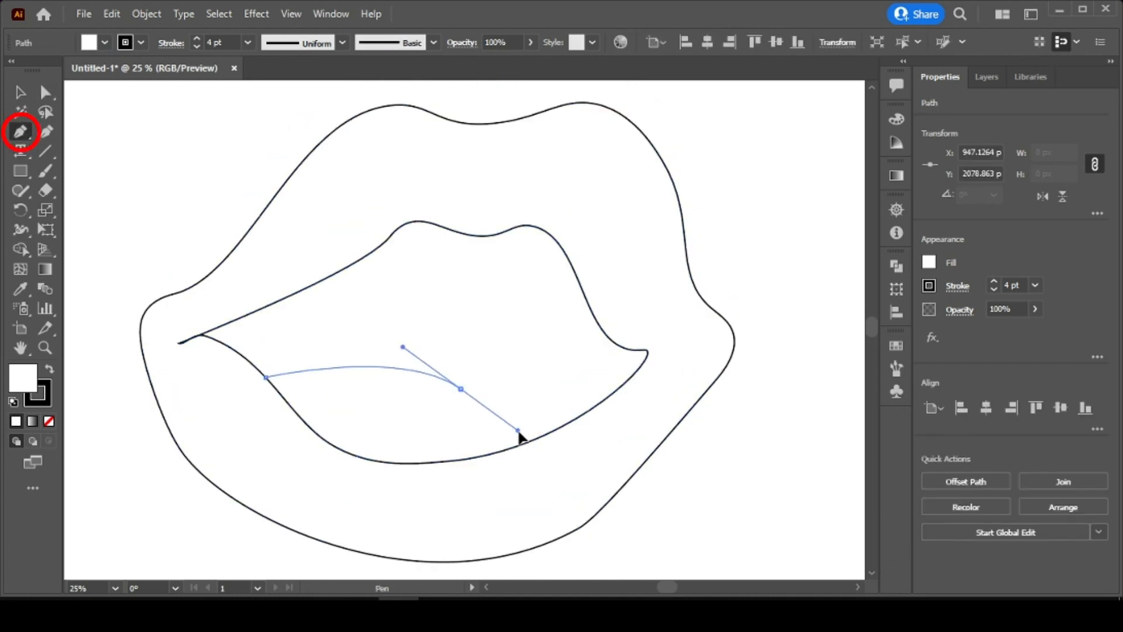
{"action": "left_click_drag", "start_coordinate": [519, 436], "coordinate": [479, 415]}
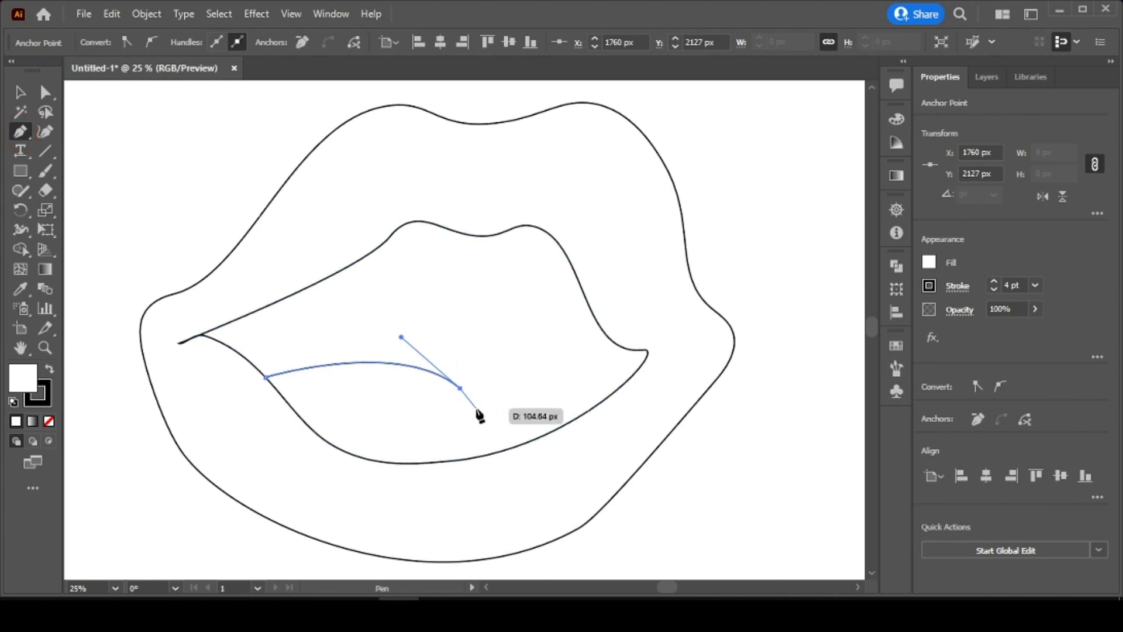
{"action": "left_click", "coordinate": [479, 405]}
{"action": "left_click", "coordinate": [20, 112]}
{"action": "left_click", "coordinate": [373, 315]}
{"action": "left_click", "coordinate": [772, 332]}
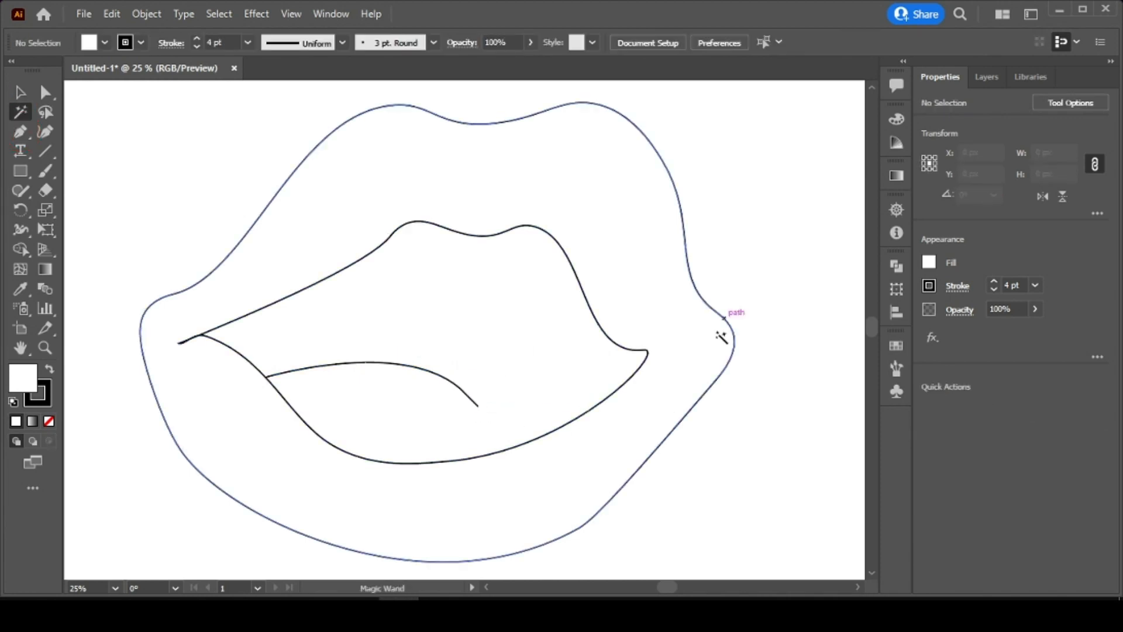
- Draw a second arched tongue curve with the Pen tool from the first curve to the mouth opening's lower-right edge
{"action": "left_click", "coordinate": [20, 131]}
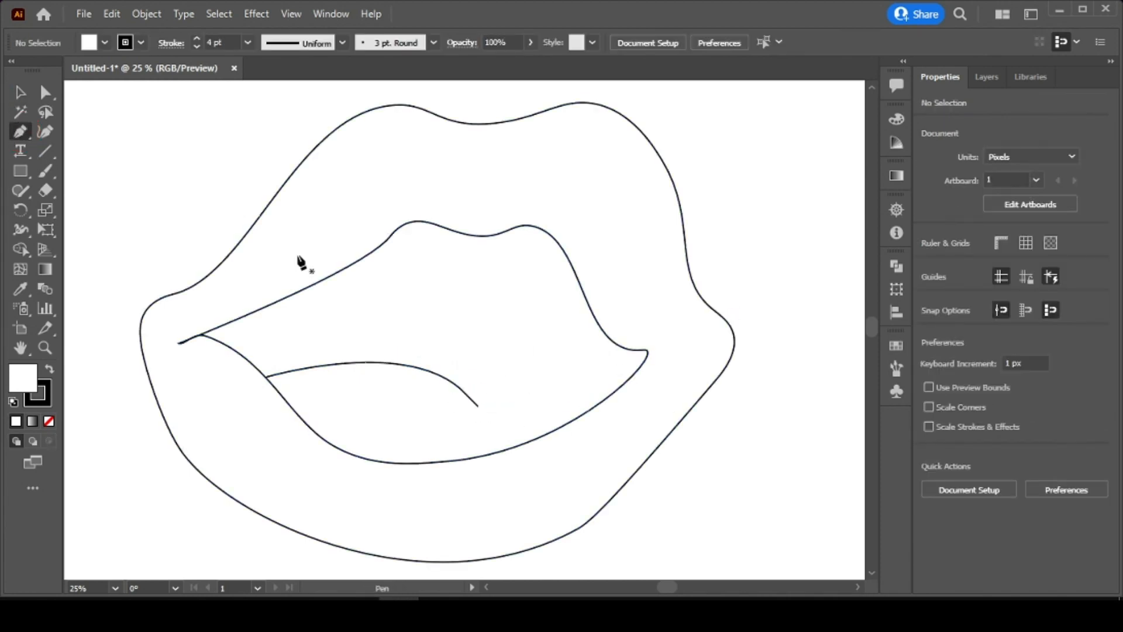
{"action": "left_click", "coordinate": [438, 374]}
{"action": "left_click", "coordinate": [597, 404]}
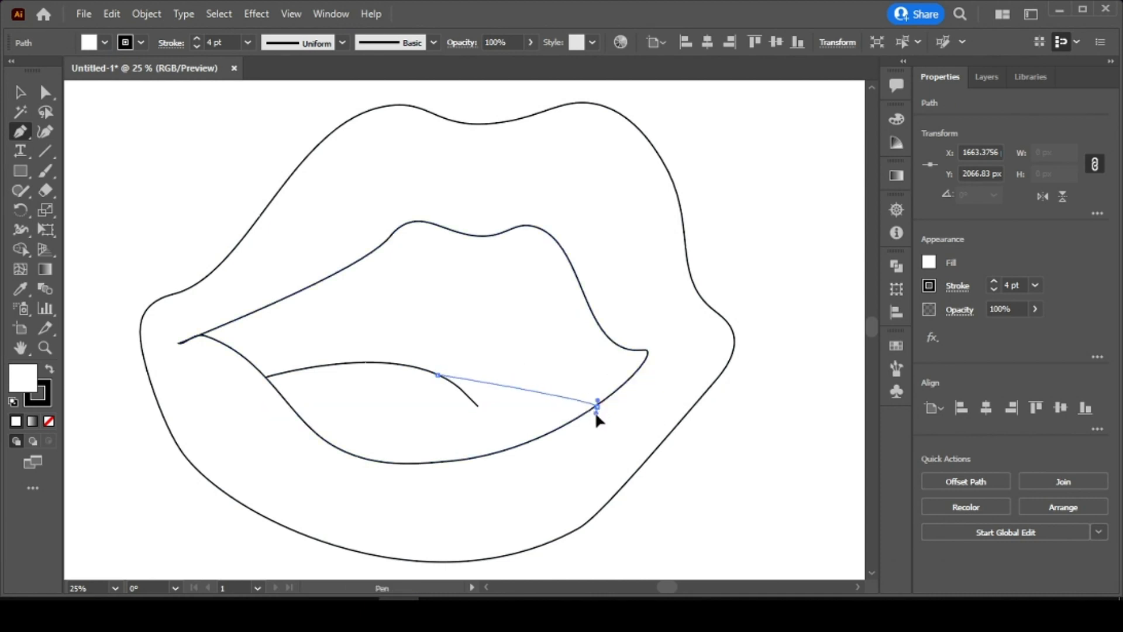
{"action": "left_click_drag", "start_coordinate": [597, 412], "coordinate": [675, 481]}
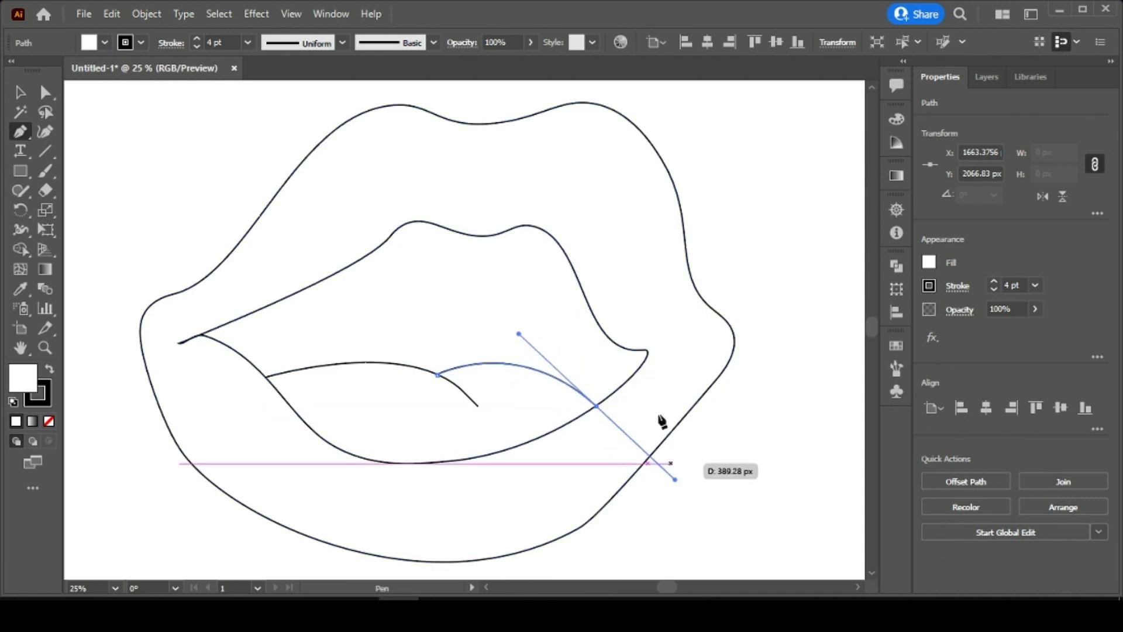
{"action": "left_click", "coordinate": [21, 92]}
{"action": "left_click", "coordinate": [177, 185]}
- Apply the elliptical width profile that tapers at both ends to the strokes of all paths
{"action": "key", "text": "ctrl+a"}
{"action": "left_click", "coordinate": [342, 42]}
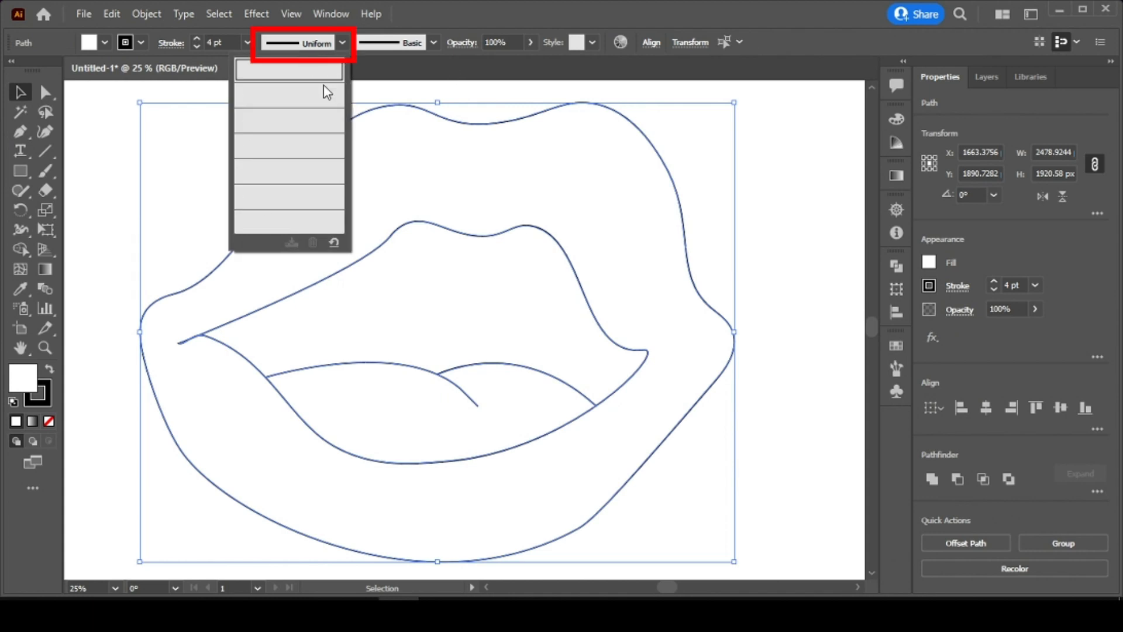
{"action": "left_click", "coordinate": [326, 91]}
{"action": "left_click", "coordinate": [753, 198]}
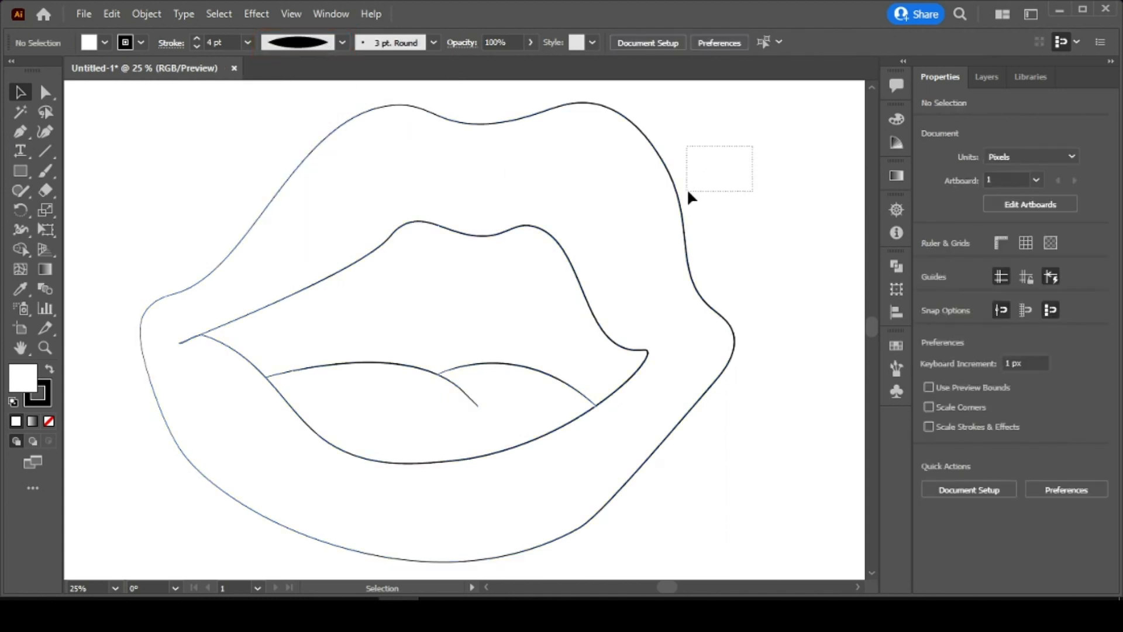
{"action": "left_click_drag", "start_coordinate": [688, 191], "coordinate": [686, 191]}
{"action": "left_click", "coordinate": [291, 442]}
{"action": "left_click_drag", "start_coordinate": [539, 330], "coordinate": [440, 359]}
{"action": "key", "text": "ctrl+z"}
- Set the stroke weight of both tongue curves to 17 pt
{"action": "left_click", "coordinate": [459, 386]}
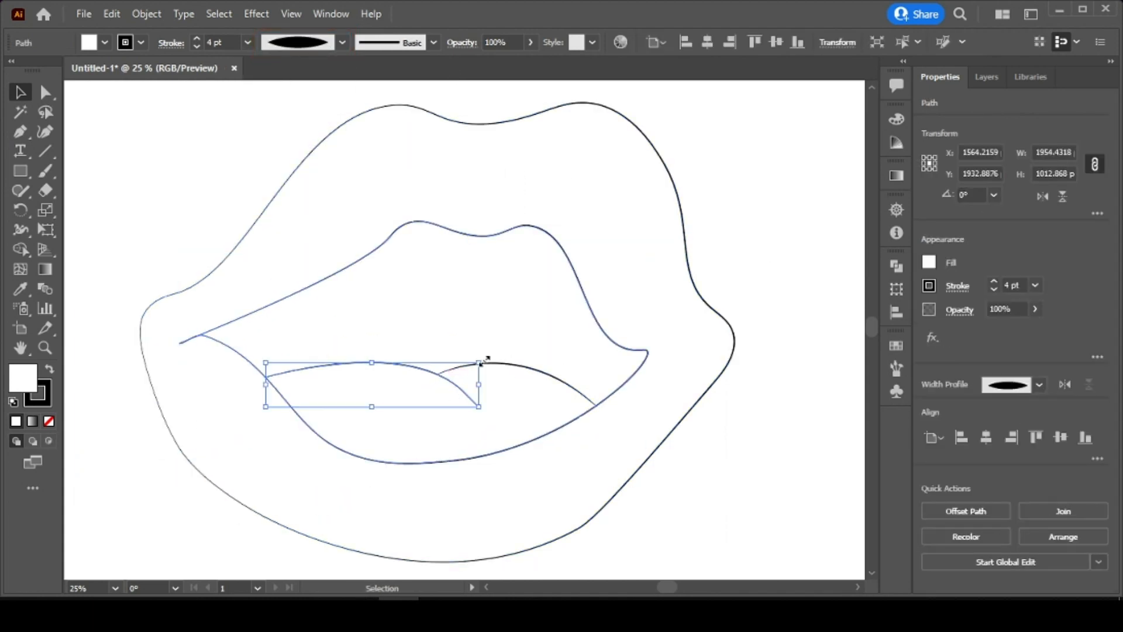
{"action": "left_click", "coordinate": [485, 363], "text": "shift"}
{"action": "left_click", "coordinate": [994, 281]}
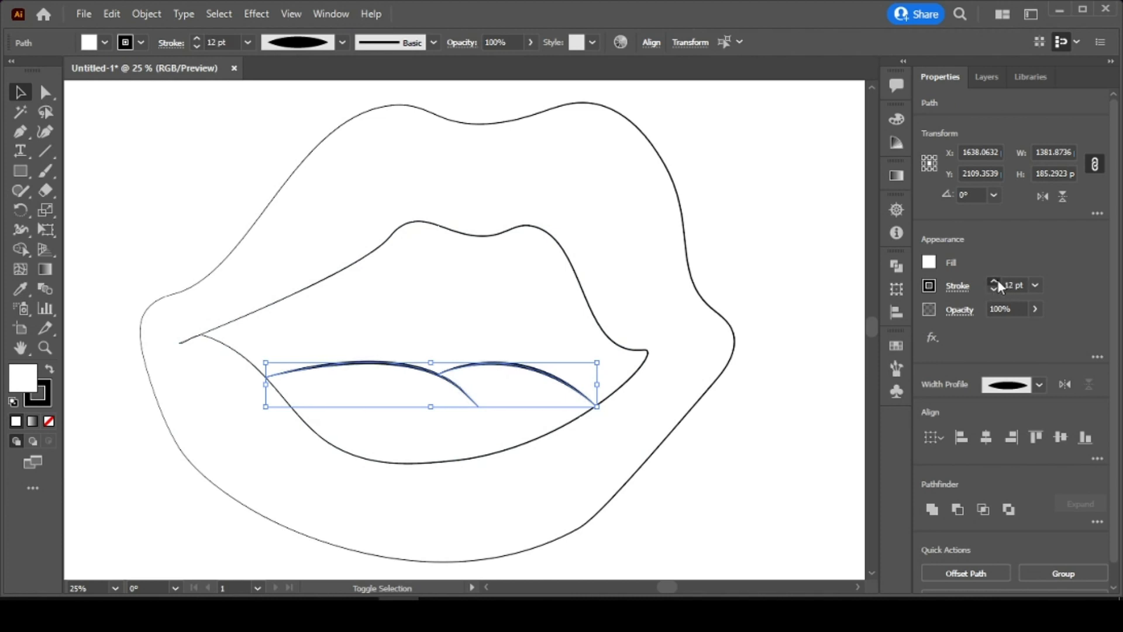
{"action": "left_click", "coordinate": [501, 243]}
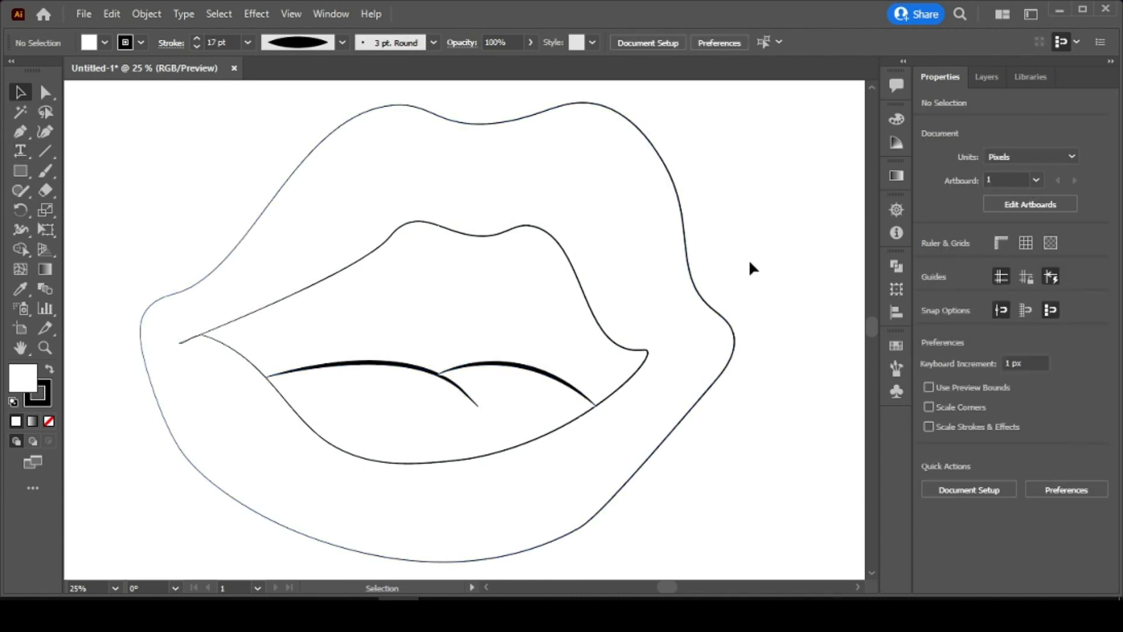
- Remove the fill from both tongue curves
{"action": "left_click", "coordinate": [539, 374]}
{"action": "left_click", "coordinate": [445, 375], "text": "shift"}
{"action": "left_click", "coordinate": [929, 261]}
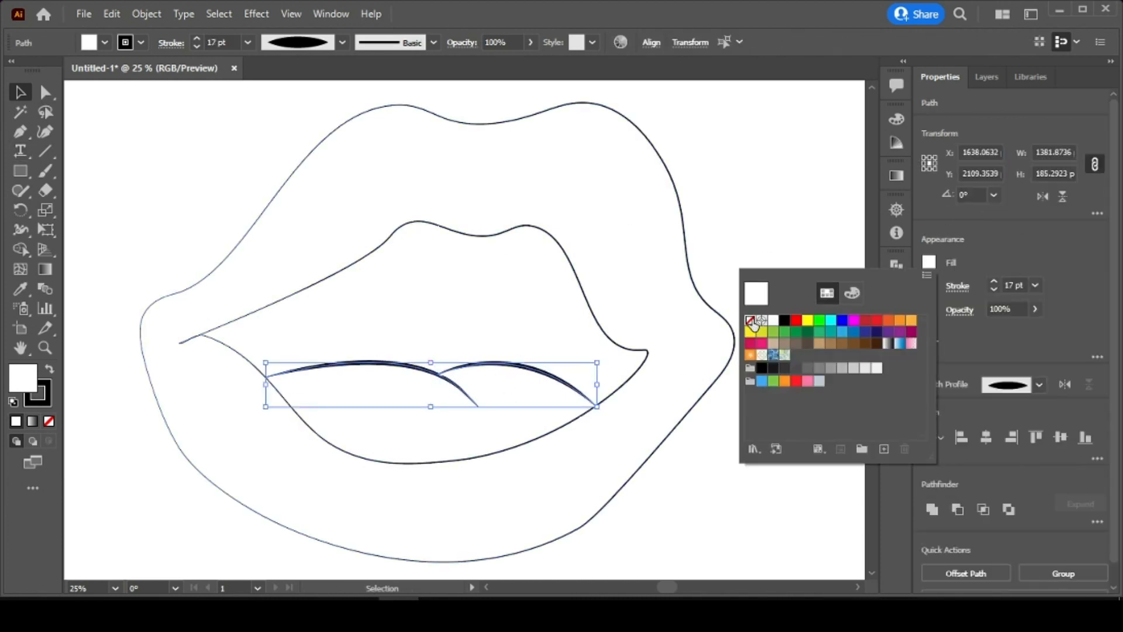
{"action": "left_click", "coordinate": [750, 314]}
{"action": "left_click", "coordinate": [778, 269]}
- Reshape both tongue curves into higher arches and shift the lower end of the central crease slightly down and left
{"action": "left_click", "coordinate": [582, 299]}
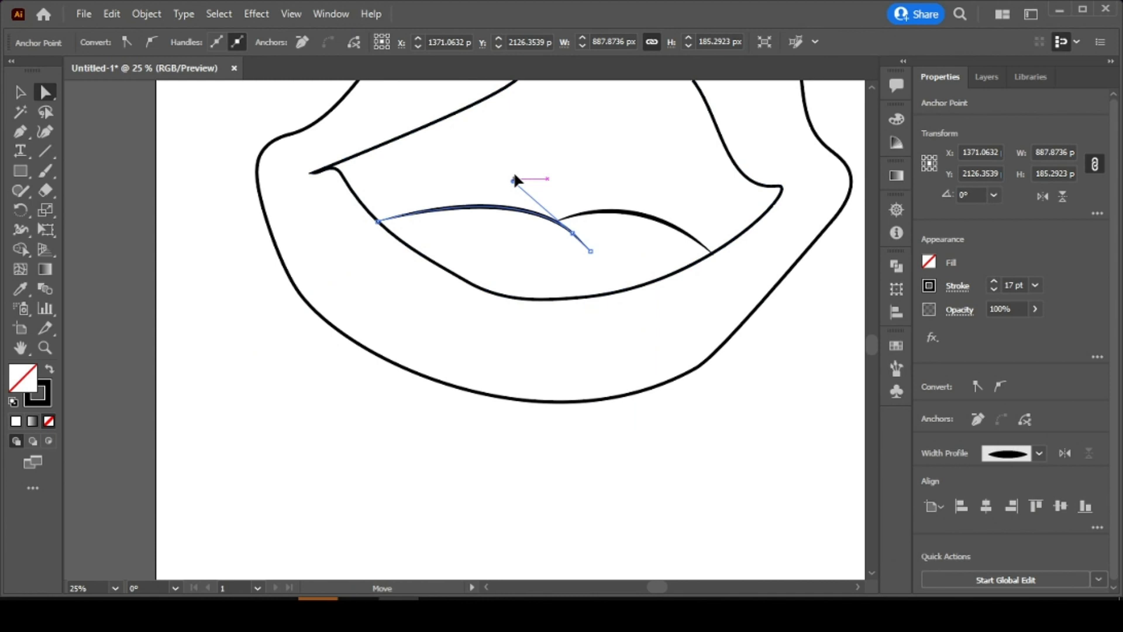
{"action": "left_click_drag", "start_coordinate": [514, 178], "coordinate": [522, 146]}
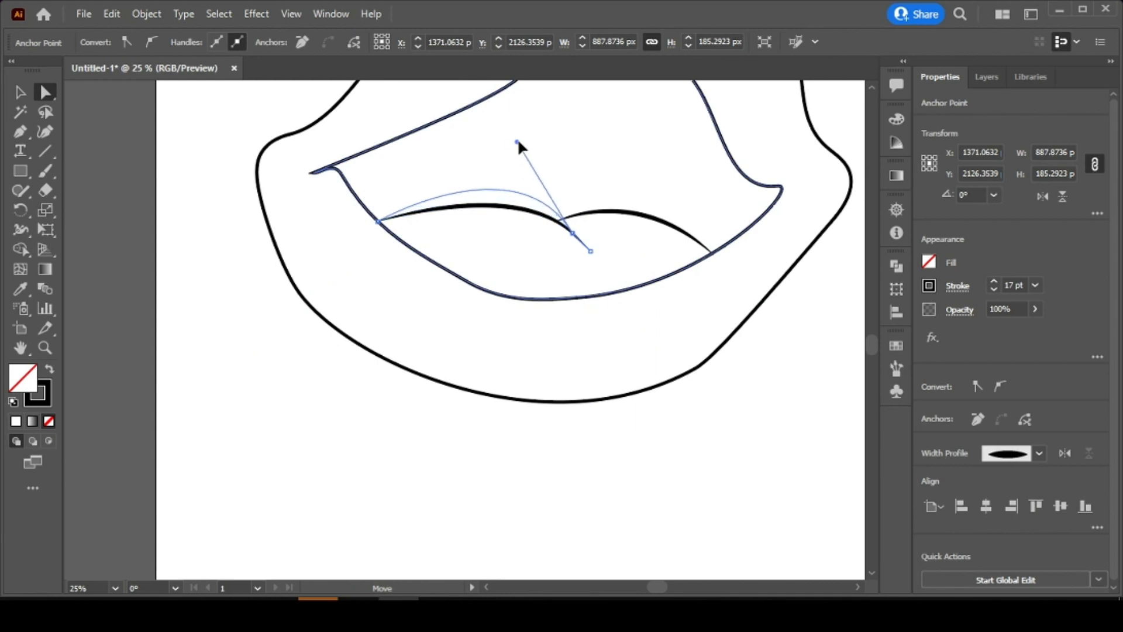
{"action": "left_click", "coordinate": [605, 234]}
{"action": "left_click_drag", "start_coordinate": [643, 171], "coordinate": [655, 158]}
{"action": "left_click", "coordinate": [611, 235]}
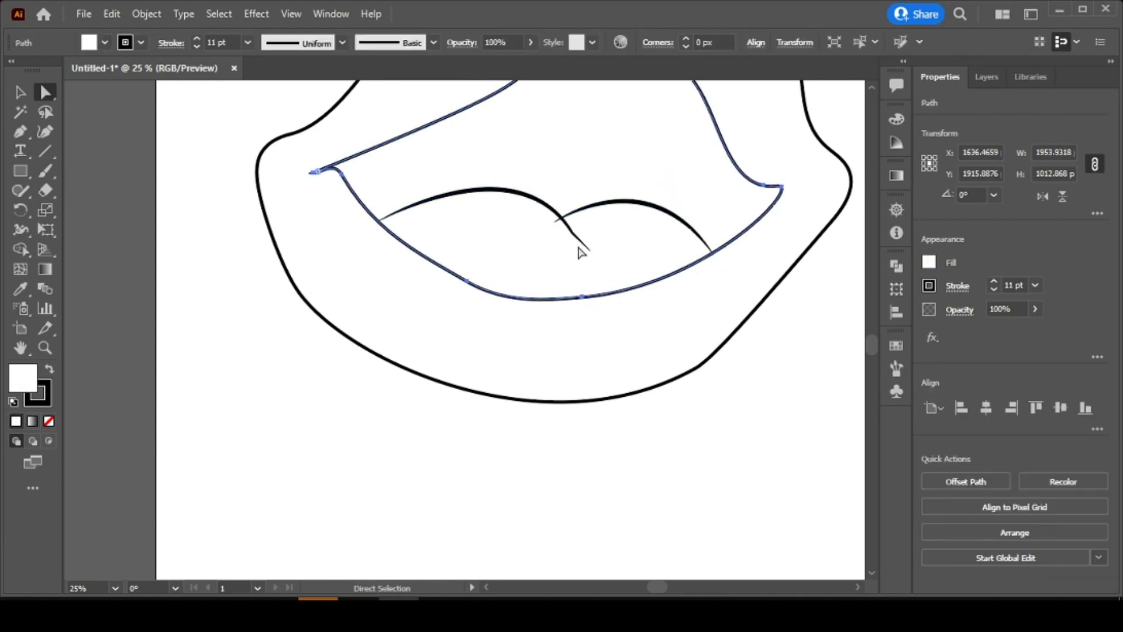
{"action": "left_click_drag", "start_coordinate": [590, 251], "coordinate": [585, 255]}
{"action": "left_click", "coordinate": [626, 266]}
{"action": "left_click", "coordinate": [763, 372]}
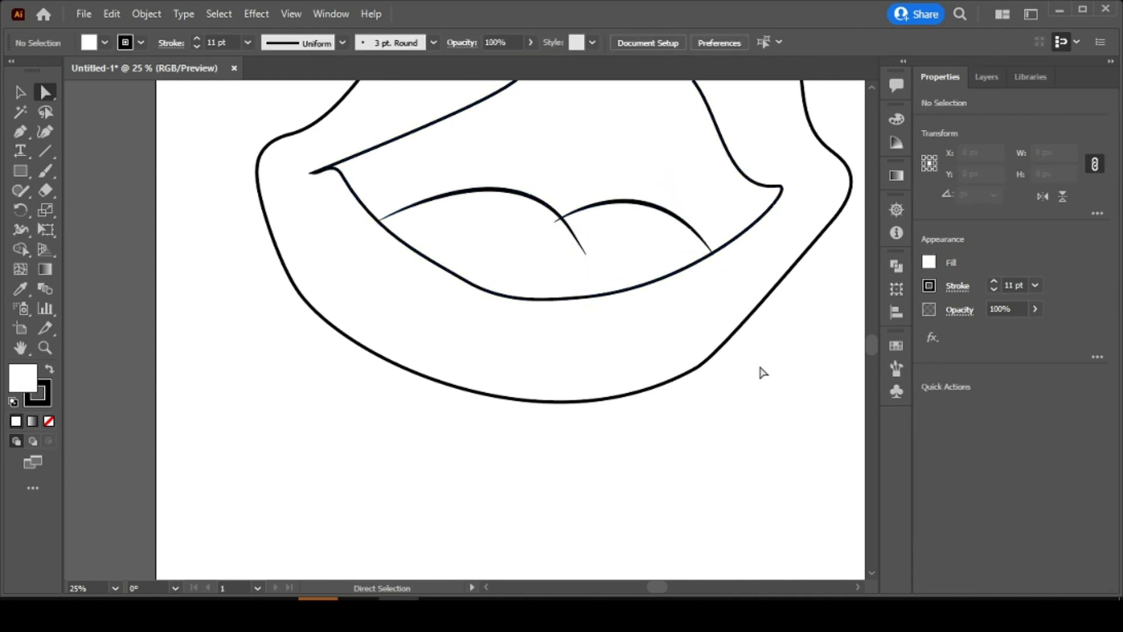
{"action": "key", "text": "shift+grave"}
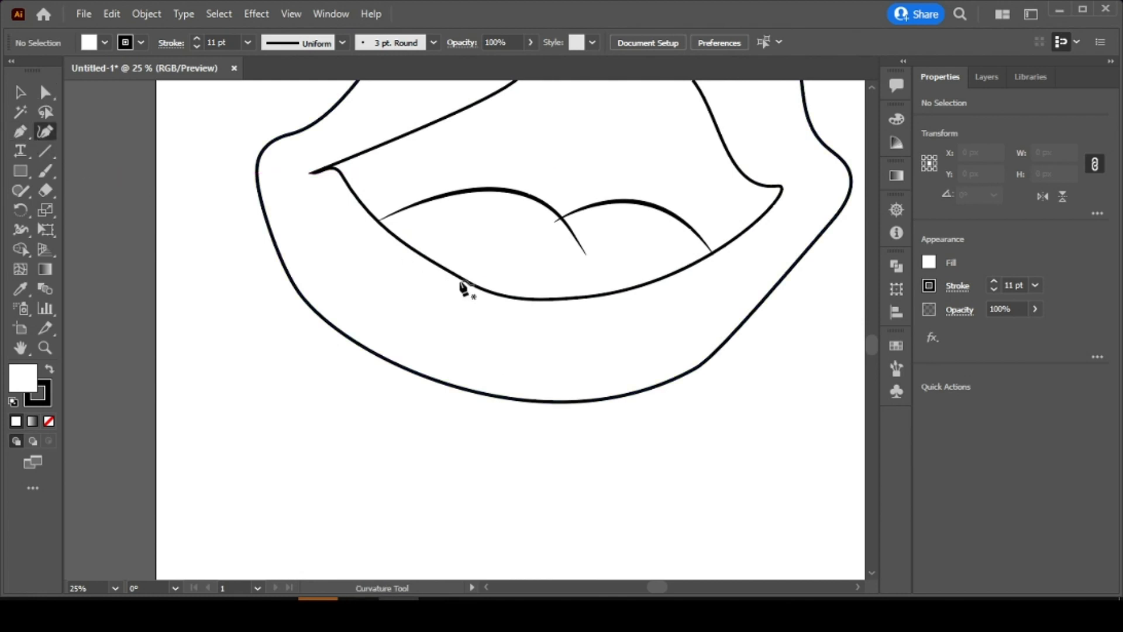
{"action": "left_click", "coordinate": [436, 269]}
{"action": "key", "text": "p"}
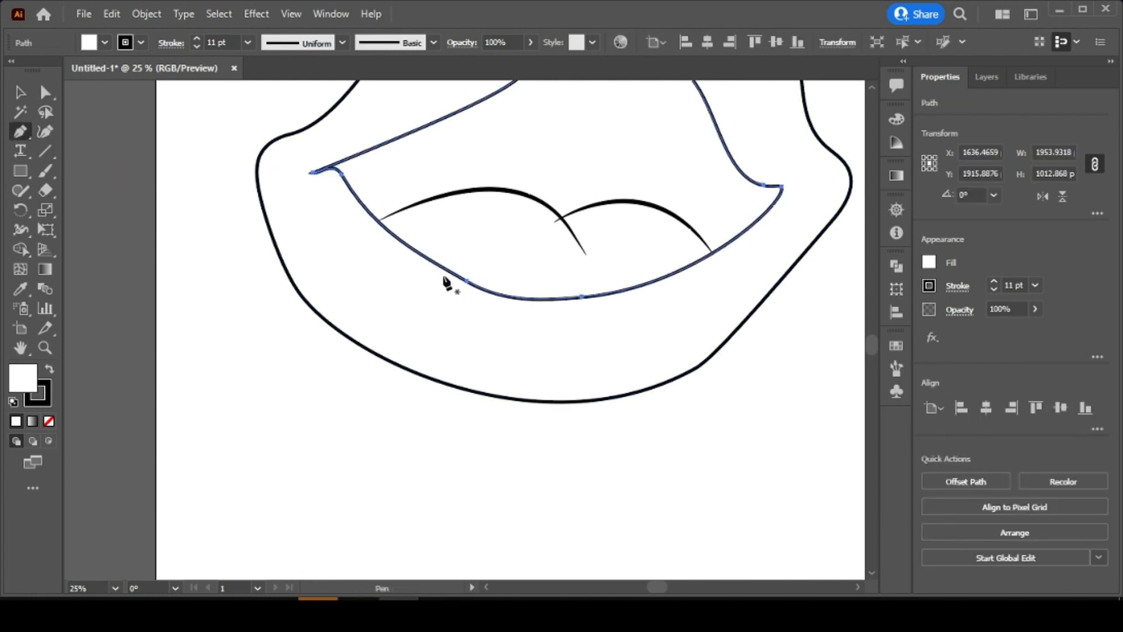
{"action": "left_click", "coordinate": [21, 92]}
{"action": "left_click", "coordinate": [115, 153]}
- Draw the hanging tongue's outline from the inner mouth line over the lower lip, around a rounded tip to the right arch's end, without fill
{"action": "left_click", "coordinate": [21, 131]}
{"action": "left_click", "coordinate": [424, 257]}
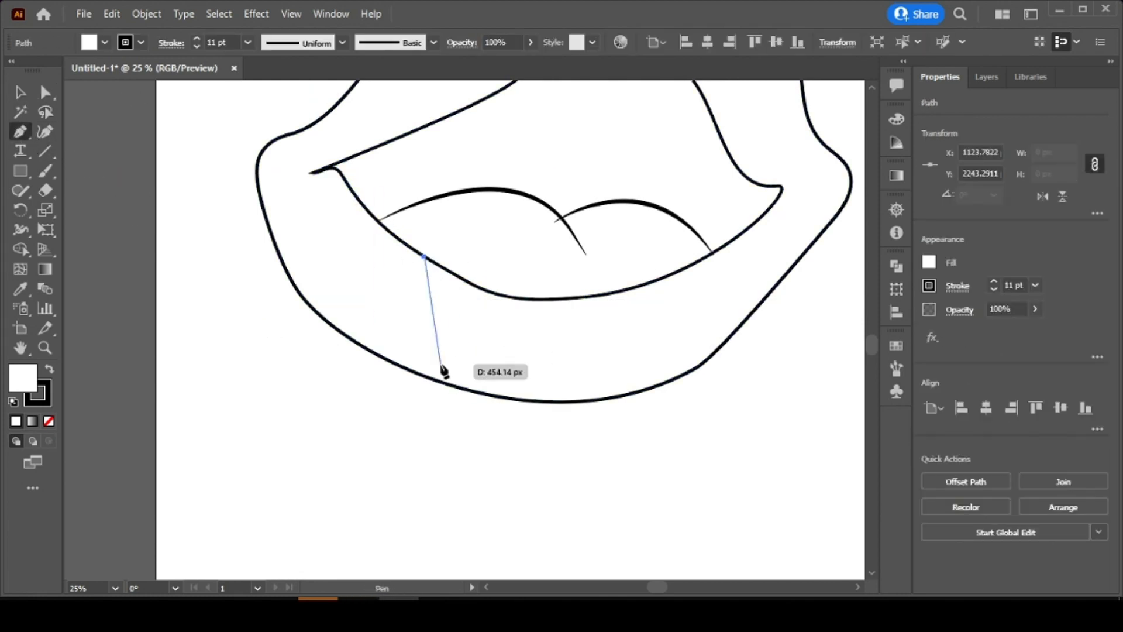
{"action": "left_click", "coordinate": [441, 383]}
{"action": "left_click_drag", "start_coordinate": [442, 383], "coordinate": [438, 419]}
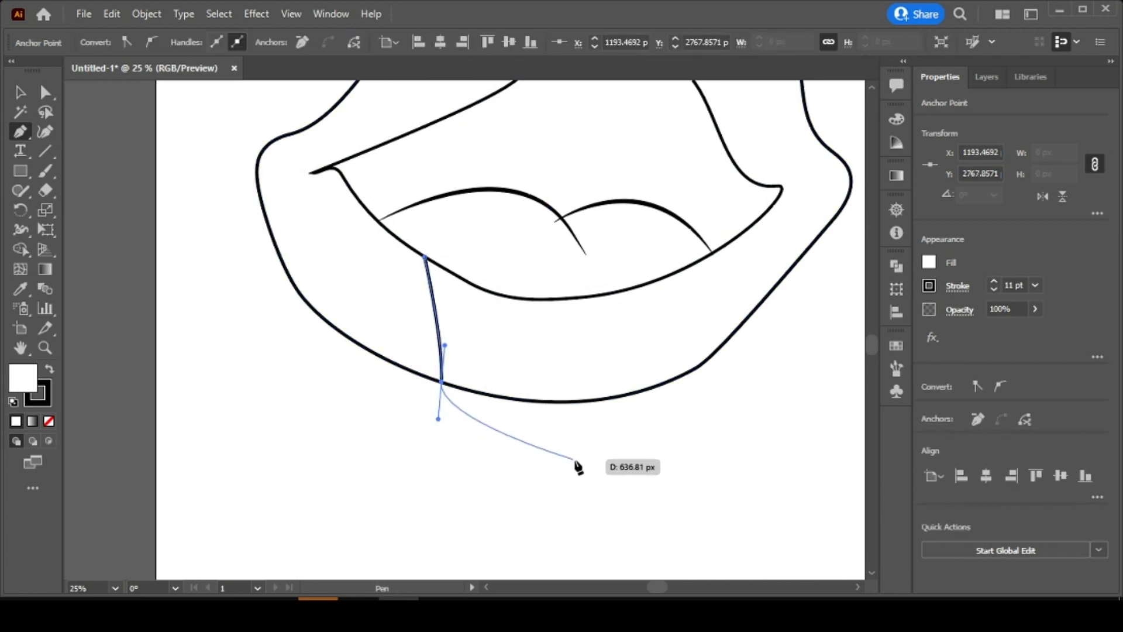
{"action": "left_click_drag", "start_coordinate": [594, 459], "coordinate": [668, 447]}
{"action": "left_click_drag", "start_coordinate": [709, 248], "coordinate": [702, 125]}
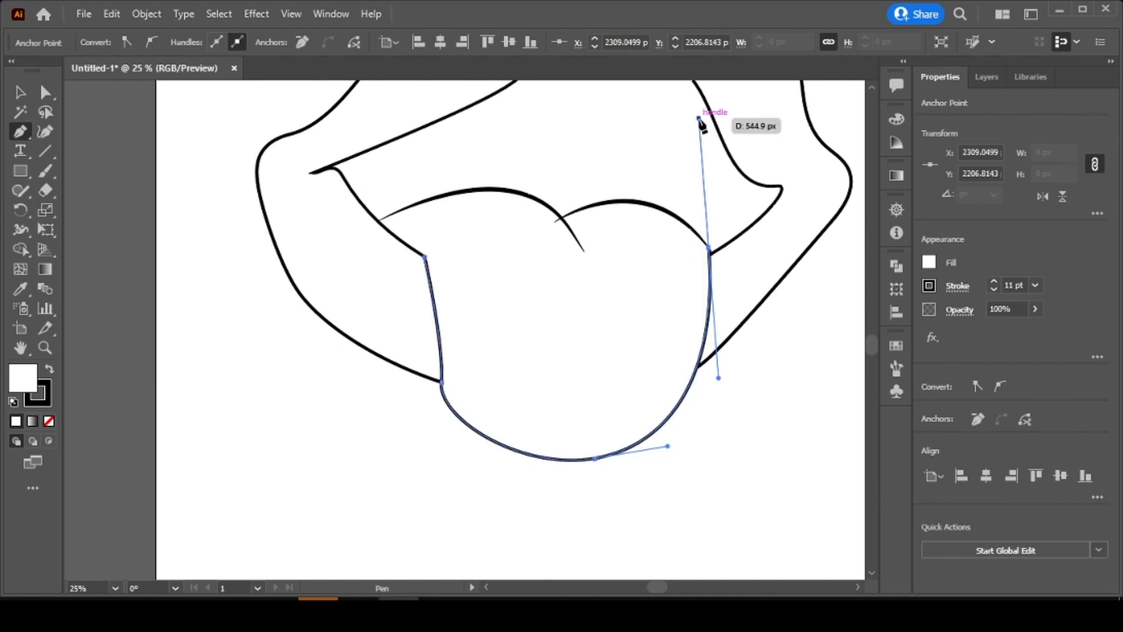
{"action": "key", "text": "ctrl+z"}
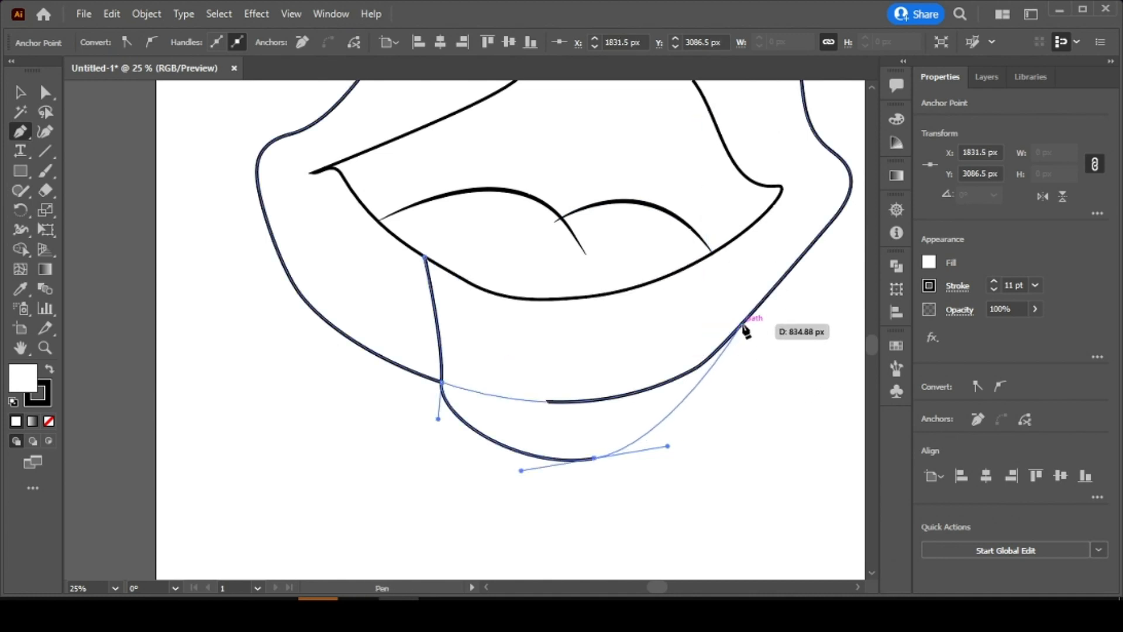
{"action": "left_click_drag", "start_coordinate": [743, 324], "coordinate": [718, 253]}
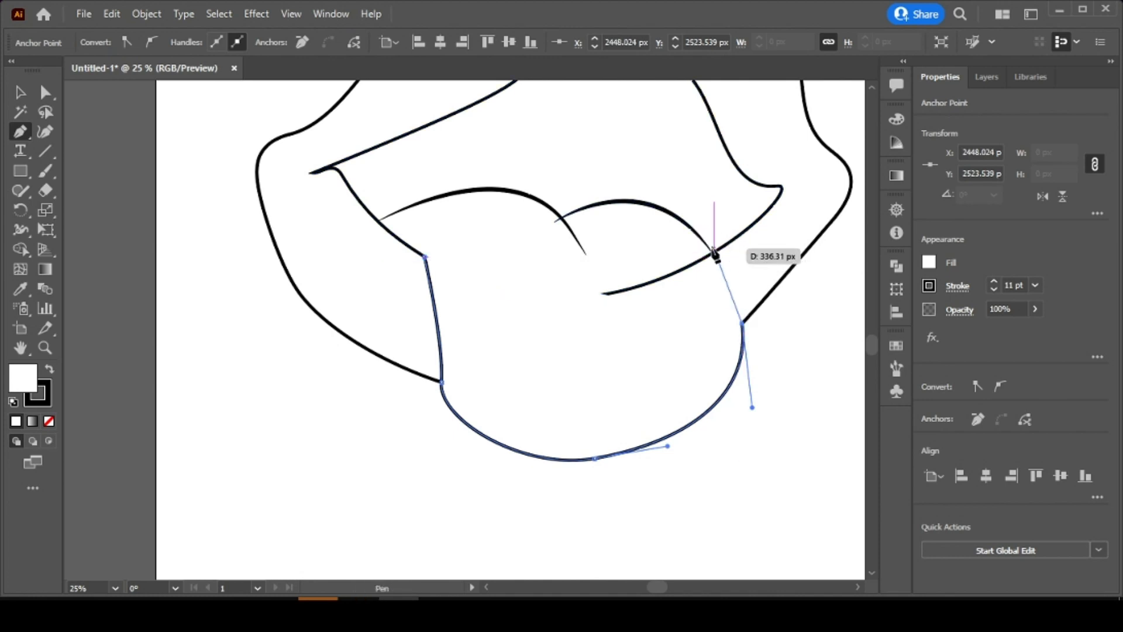
{"action": "left_click", "coordinate": [708, 246]}
{"action": "left_click", "coordinate": [49, 421]}
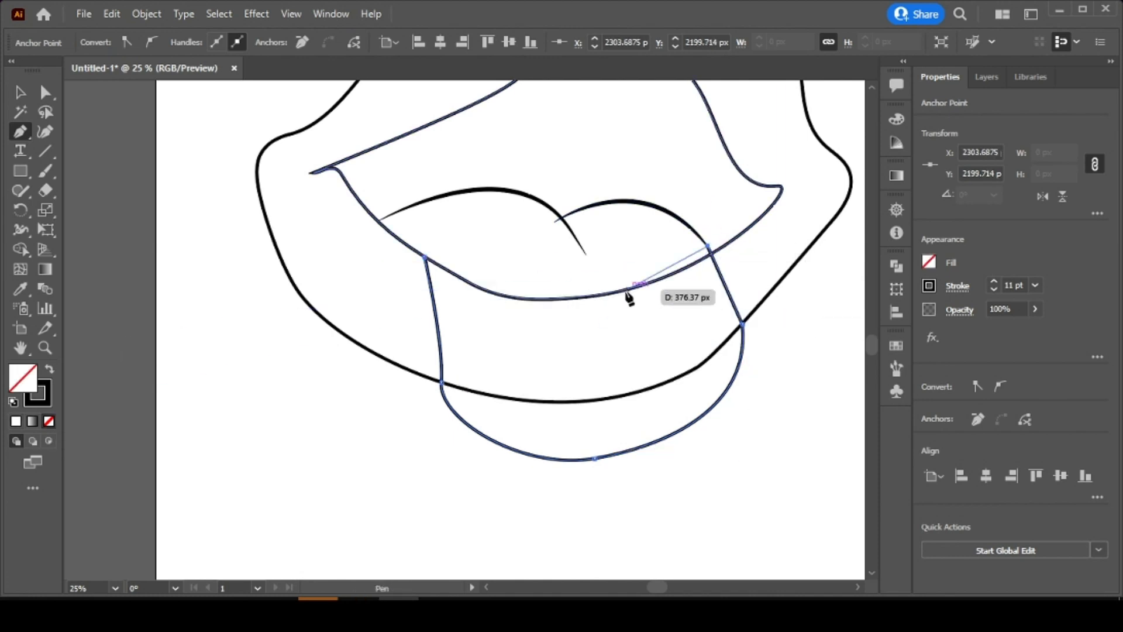
{"action": "left_click_drag", "start_coordinate": [500, 295], "coordinate": [329, 279]}
{"action": "left_click", "coordinate": [425, 257]}
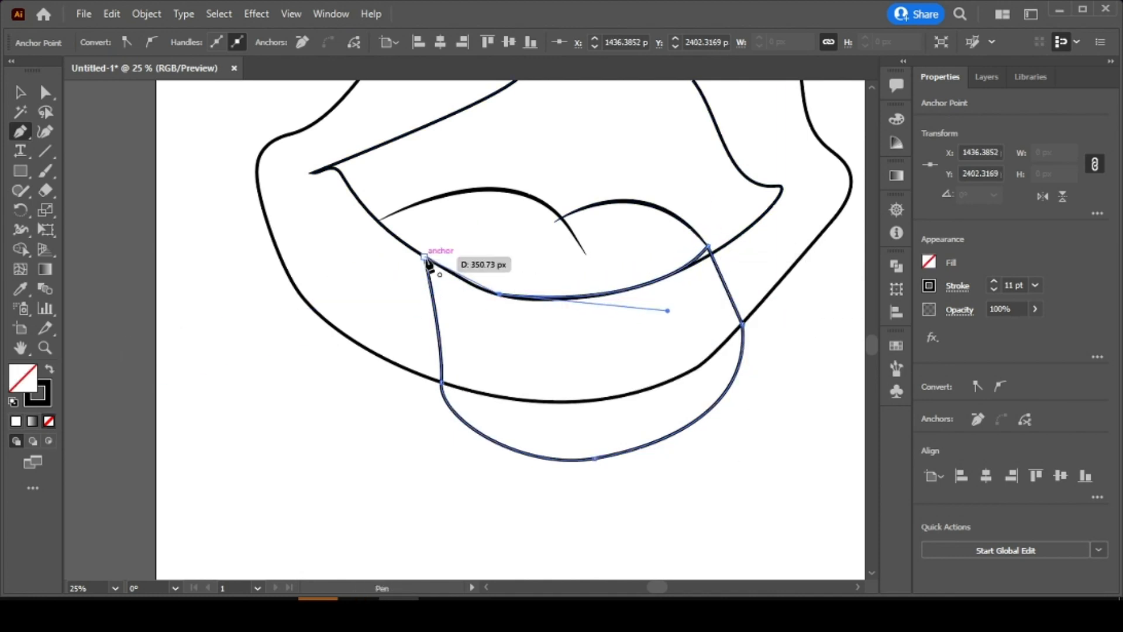
{"action": "double_click", "coordinate": [22, 378]}
{"action": "left_click", "coordinate": [996, 296]}
{"action": "left_click", "coordinate": [20, 93]}
{"action": "left_click", "coordinate": [351, 407]}
{"action": "left_click_drag", "start_coordinate": [542, 397], "coordinate": [536, 396]}
{"action": "left_click", "coordinate": [375, 404]}
{"action": "key", "text": "ctrl+z"}
{"action": "left_click", "coordinate": [375, 405]}
{"action": "left_click", "coordinate": [520, 392]}
{"action": "key", "text": "ctrl+z"}
{"action": "key", "text": "ctrl+z"}
{"action": "key", "text": "ctrl+z"}
{"action": "key", "text": "ctrl+z"}
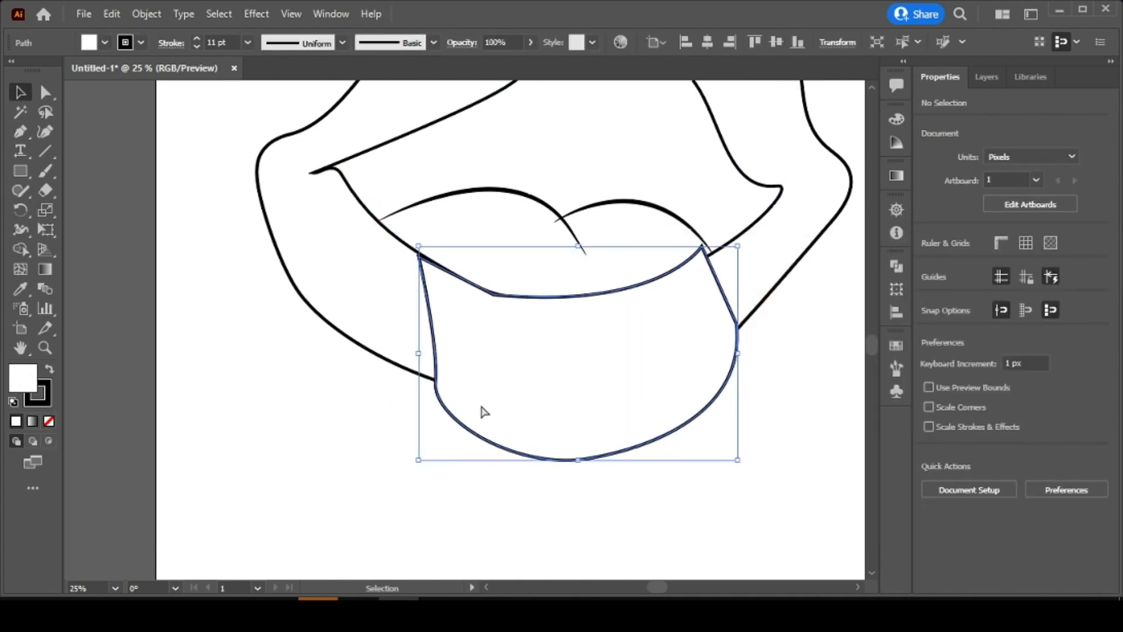
{"action": "key", "text": "ctrl+z"}
{"action": "key", "text": "ctrl+z"}
{"action": "key", "text": "ctrl+z"}
{"action": "key", "text": "ctrl+z"}
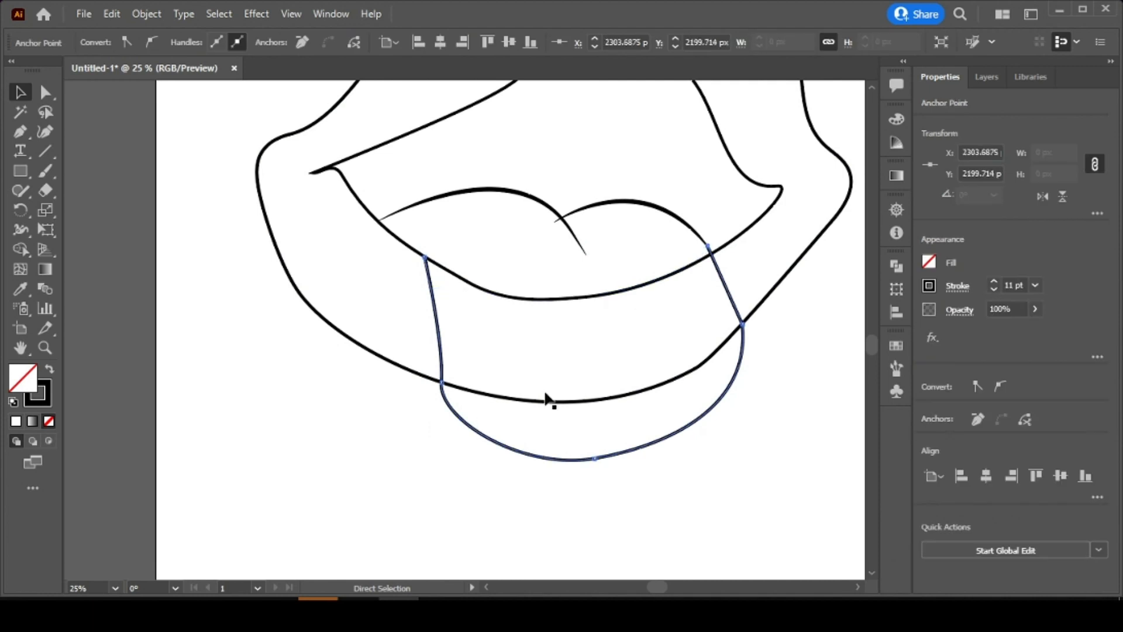
- Add anchor points to the inner mouth outline where both sides of the tongue cross it
{"action": "left_click", "coordinate": [536, 355]}
{"action": "key", "text": "z"}
{"action": "double_click", "coordinate": [522, 313]}
{"action": "left_click_drag", "start_coordinate": [522, 312], "coordinate": [421, 322]}
{"action": "left_click", "coordinate": [421, 322], "text": "alt"}
{"action": "key", "text": "p"}
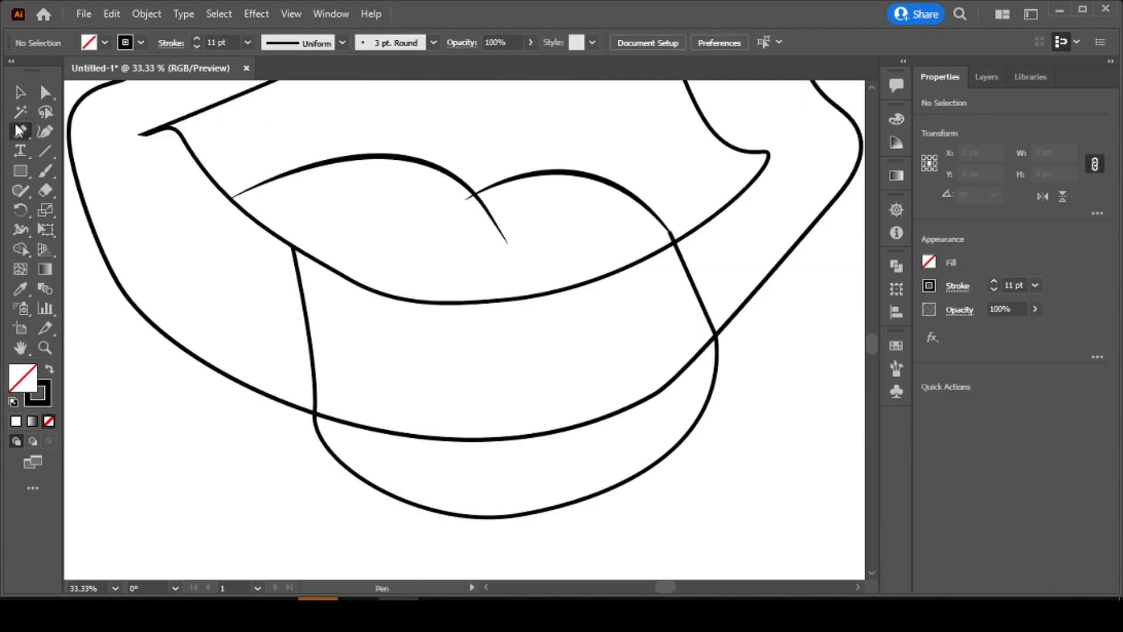
{"action": "key", "text": "plus"}
{"action": "left_click", "coordinate": [289, 243]}
{"action": "left_click", "coordinate": [674, 244]}
{"action": "left_click", "coordinate": [291, 245]}
{"action": "key", "text": "v"}
{"action": "left_click", "coordinate": [156, 255]}
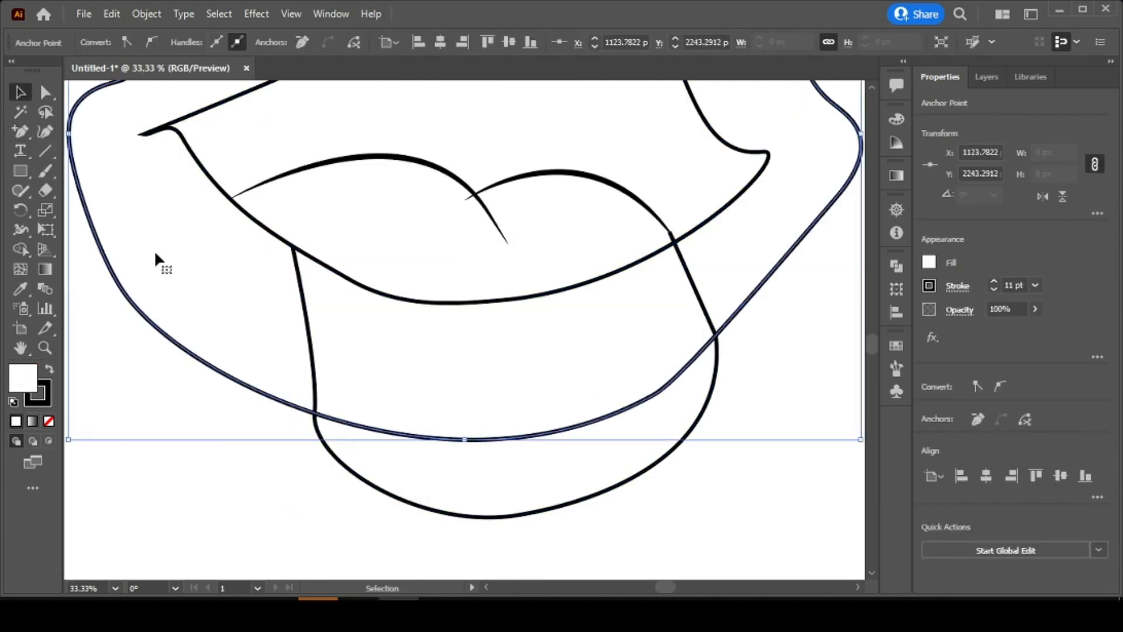
{"action": "key", "text": "a"}
{"action": "left_click", "coordinate": [291, 245]}
{"action": "left_click", "coordinate": [674, 243], "text": "shift"}
{"action": "key", "text": "Delete"}
{"action": "scroll", "coordinate": [533, 311], "scroll_direction": "up", "scroll_amount": 3}
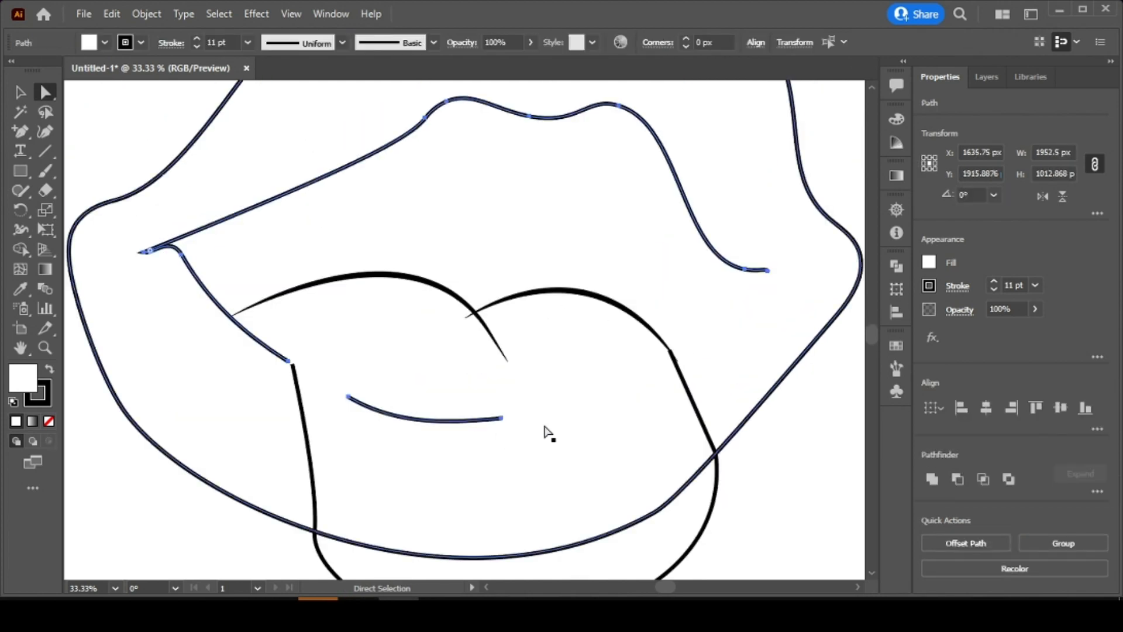
{"action": "key", "text": "ctrl+z"}
{"action": "key", "text": "ctrl+z"}
{"action": "left_click", "coordinate": [674, 361]}
{"action": "left_click", "coordinate": [292, 364], "text": "shift"}
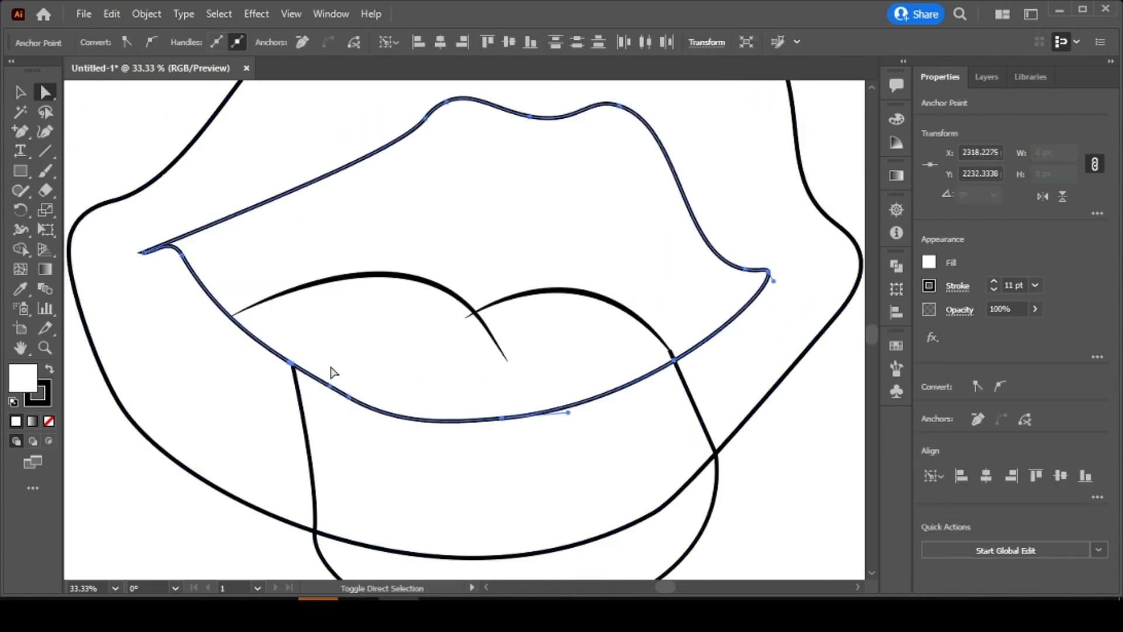
{"action": "key", "text": "Delete"}
{"action": "left_click", "coordinate": [550, 413], "text": "shift"}
{"action": "key", "text": "ctrl+z"}
- Delete the inner mouth outline's anchor points between the two tongue sides so the line no longer crosses the tongue
{"action": "left_click", "coordinate": [319, 387]}
{"action": "left_click", "coordinate": [348, 396]}
{"action": "key", "text": "Delete"}
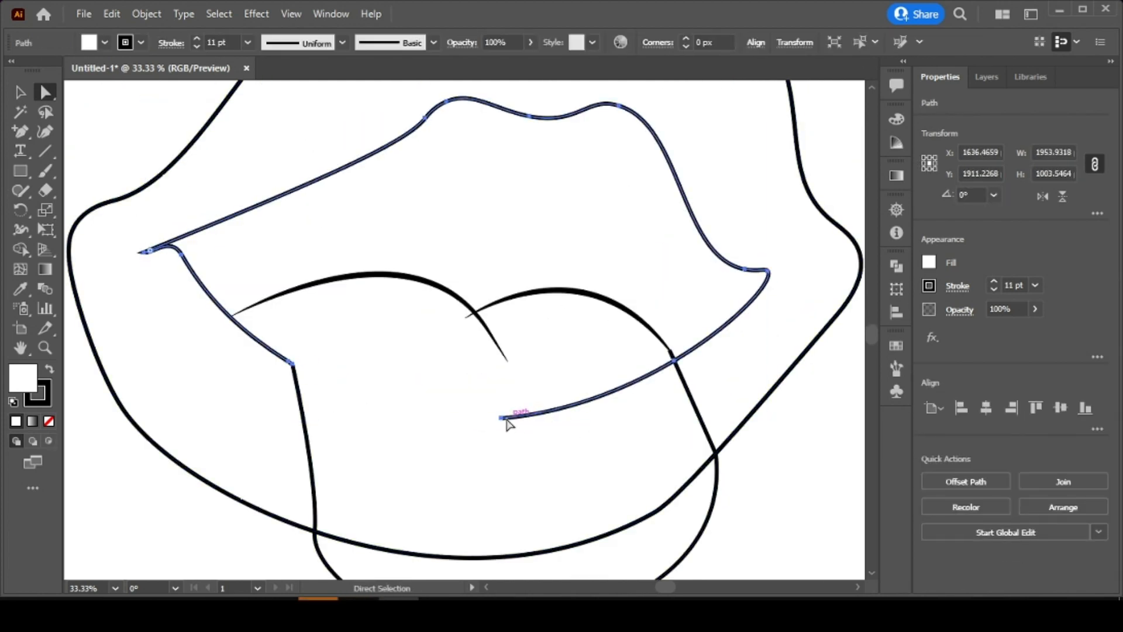
{"action": "left_click", "coordinate": [504, 418]}
{"action": "key", "text": "Delete"}
{"action": "left_click", "coordinate": [723, 376]}
{"action": "scroll", "coordinate": [710, 336], "scroll_direction": "down", "scroll_amount": 1}
{"action": "left_click", "coordinate": [683, 333]}
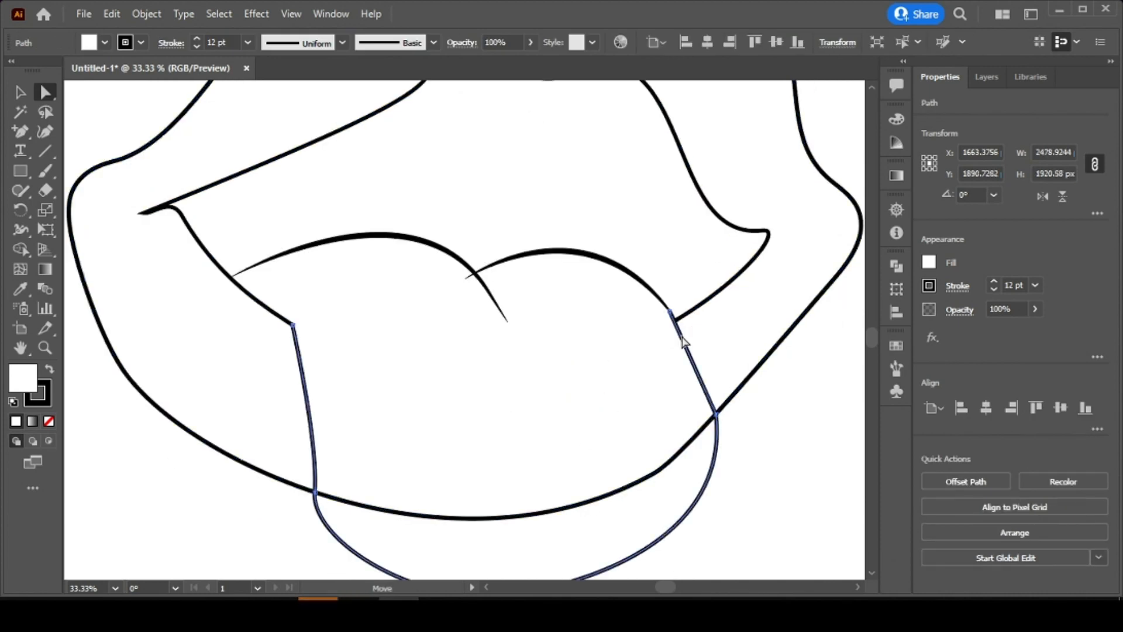
{"action": "left_click", "coordinate": [674, 316]}
{"action": "right_click", "coordinate": [653, 299]}
{"action": "left_click", "coordinate": [724, 372]}
{"action": "left_click", "coordinate": [712, 326]}
{"action": "left_click", "coordinate": [671, 311]}
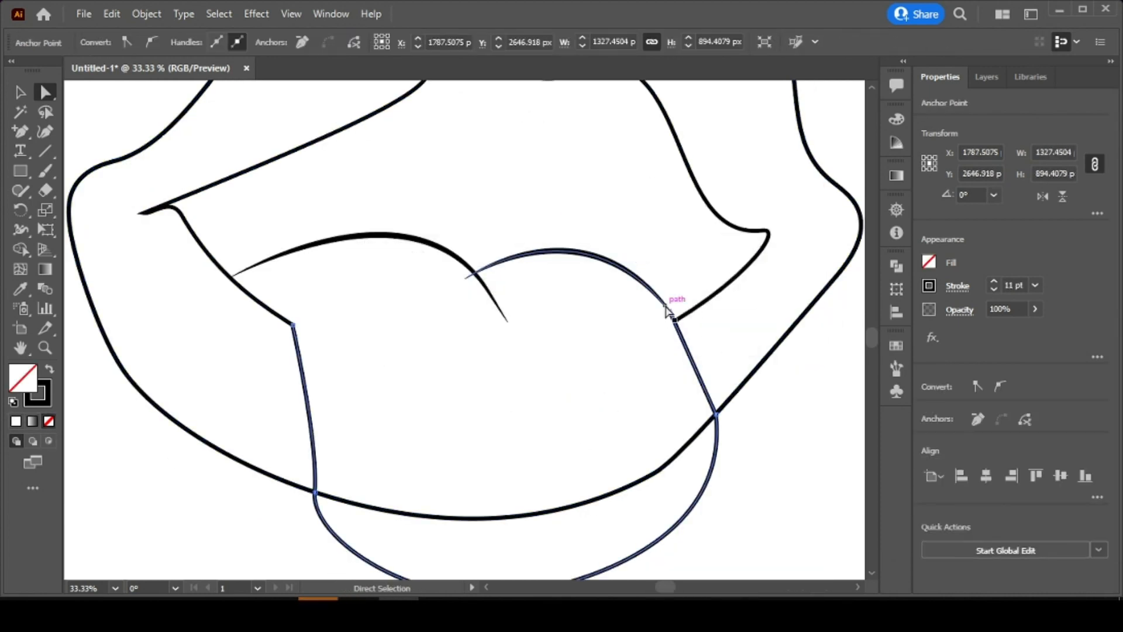
{"action": "key", "text": "v"}
{"action": "left_click", "coordinate": [695, 375]}
{"action": "left_click", "coordinate": [342, 42]}
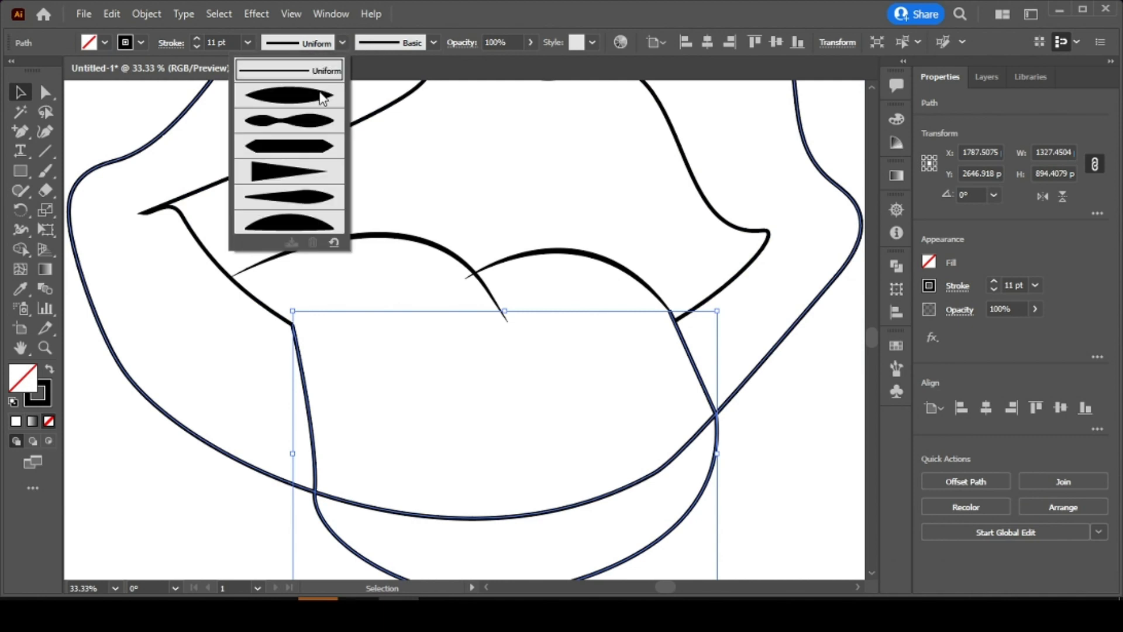
{"action": "left_click", "coordinate": [290, 96]}
{"action": "left_click", "coordinate": [746, 357]}
{"action": "left_click", "coordinate": [702, 383]}
{"action": "key", "text": "a"}
{"action": "key", "text": "v"}
{"action": "left_click", "coordinate": [704, 345]}
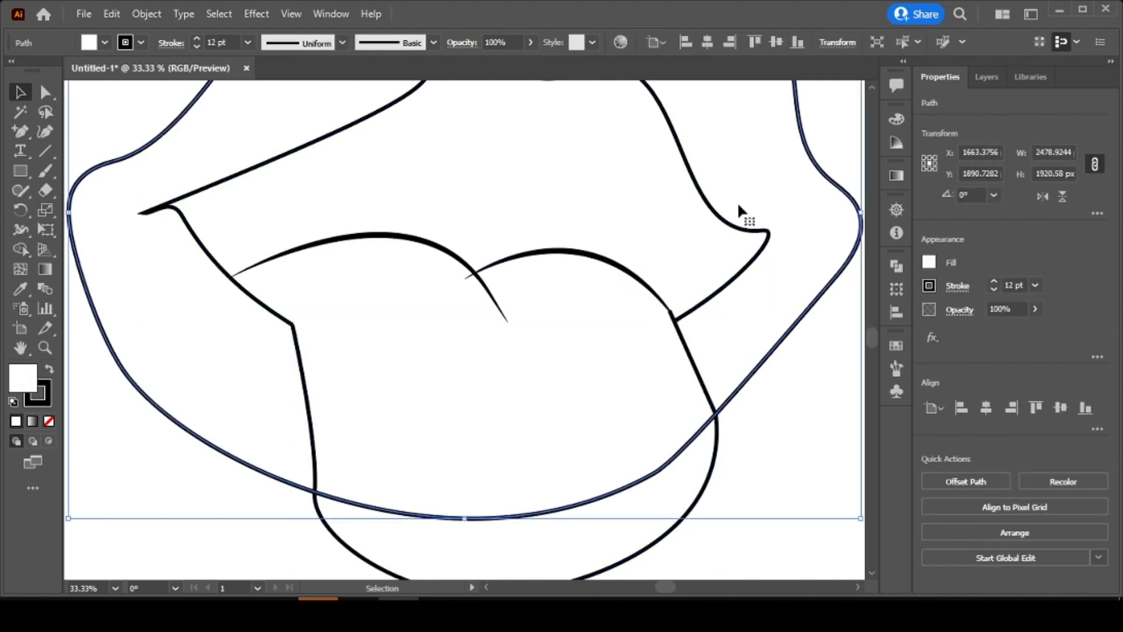
- Replace the right tongue arch with an arched extension of the tongue outline that ends on the left arch
{"action": "left_click", "coordinate": [606, 267]}
{"action": "key", "text": "Delete"}
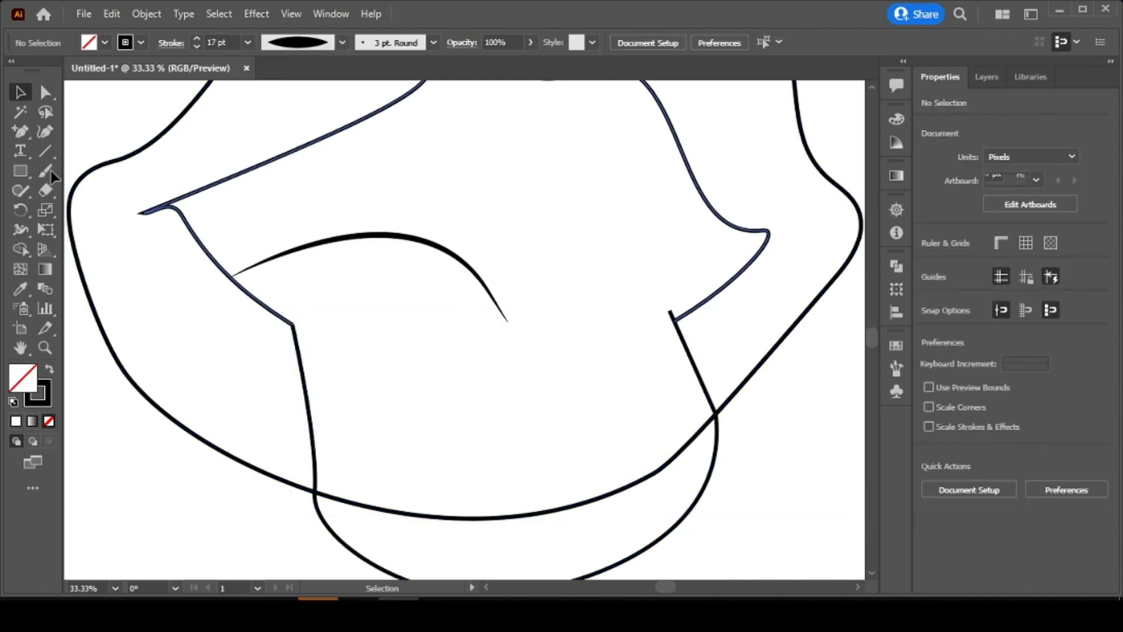
{"action": "left_click", "coordinate": [21, 132]}
{"action": "left_click", "coordinate": [52, 132]}
{"action": "left_click", "coordinate": [671, 312]}
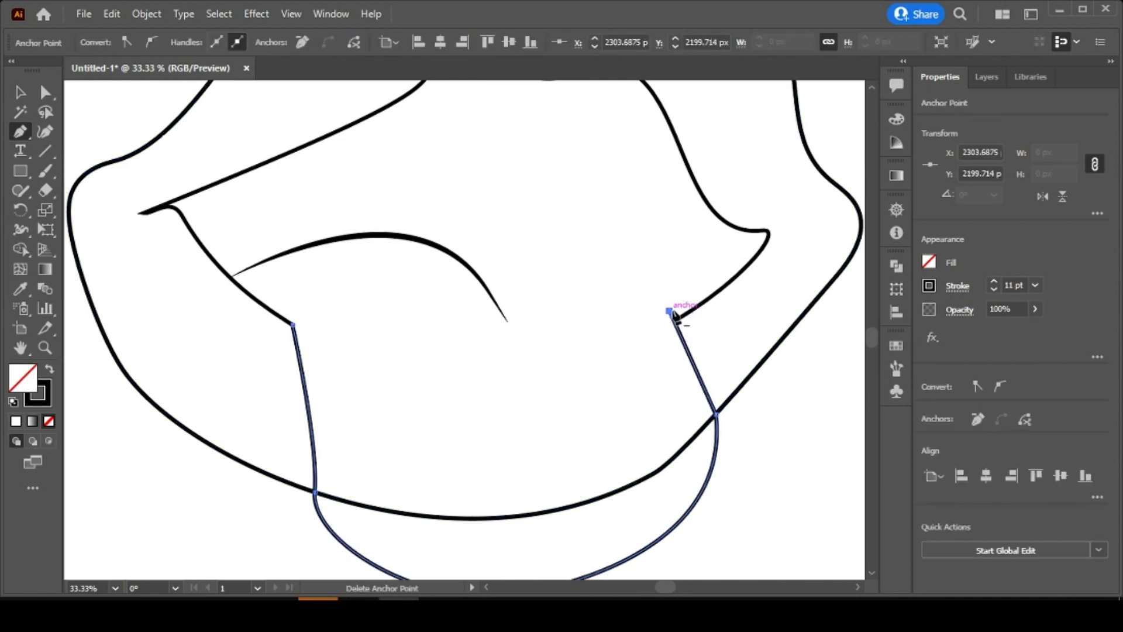
{"action": "left_click_drag", "start_coordinate": [674, 320], "coordinate": [665, 305]}
{"action": "left_click_drag", "start_coordinate": [462, 256], "coordinate": [316, 296]}
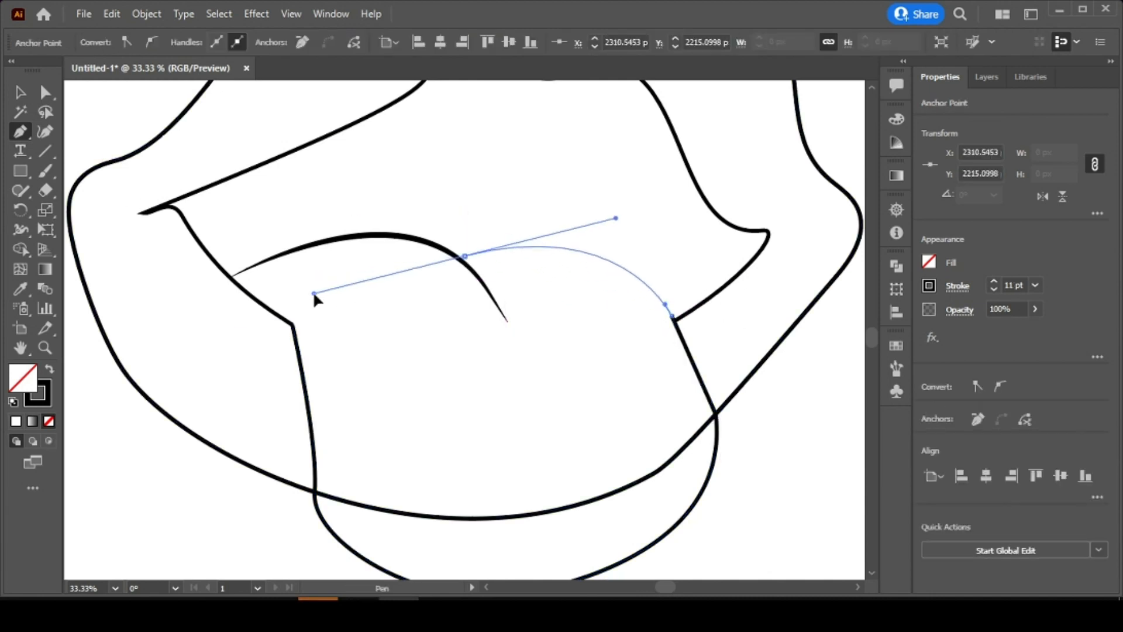
{"action": "left_click", "coordinate": [461, 256]}
{"action": "left_click", "coordinate": [458, 258]}
{"action": "key", "text": "v"}
{"action": "left_click", "coordinate": [736, 267]}
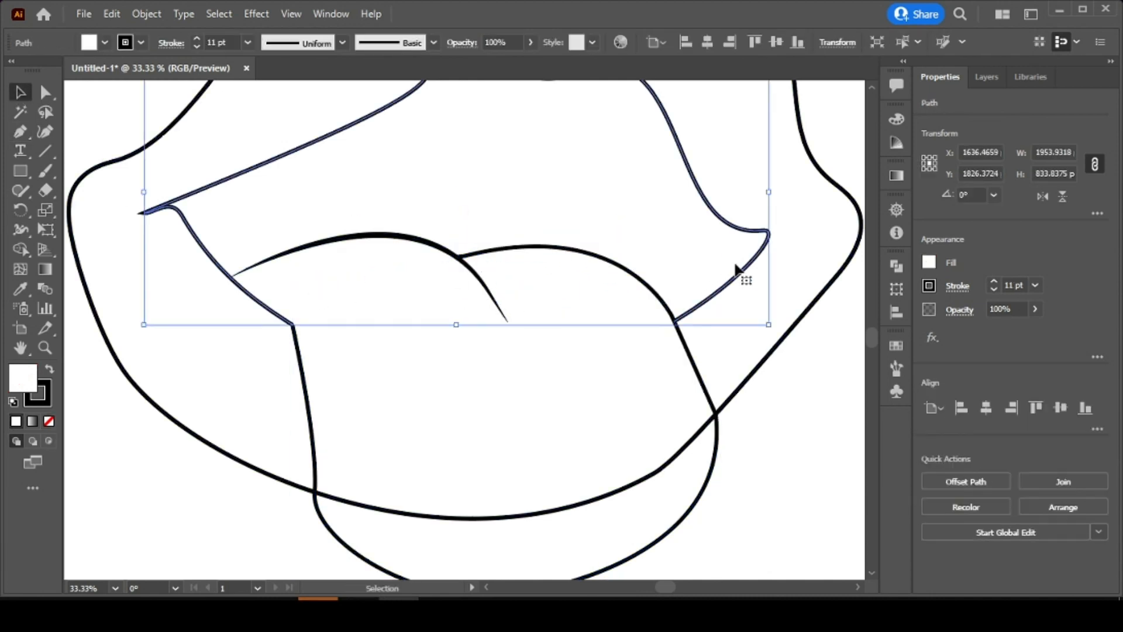
{"action": "left_click", "coordinate": [755, 387]}
- Shift the lower end of the left arch's crease slightly up and left
{"action": "scroll", "coordinate": [755, 387], "scroll_direction": "down", "scroll_amount": 1}
{"action": "key", "text": "a"}
{"action": "left_click", "coordinate": [508, 279]}
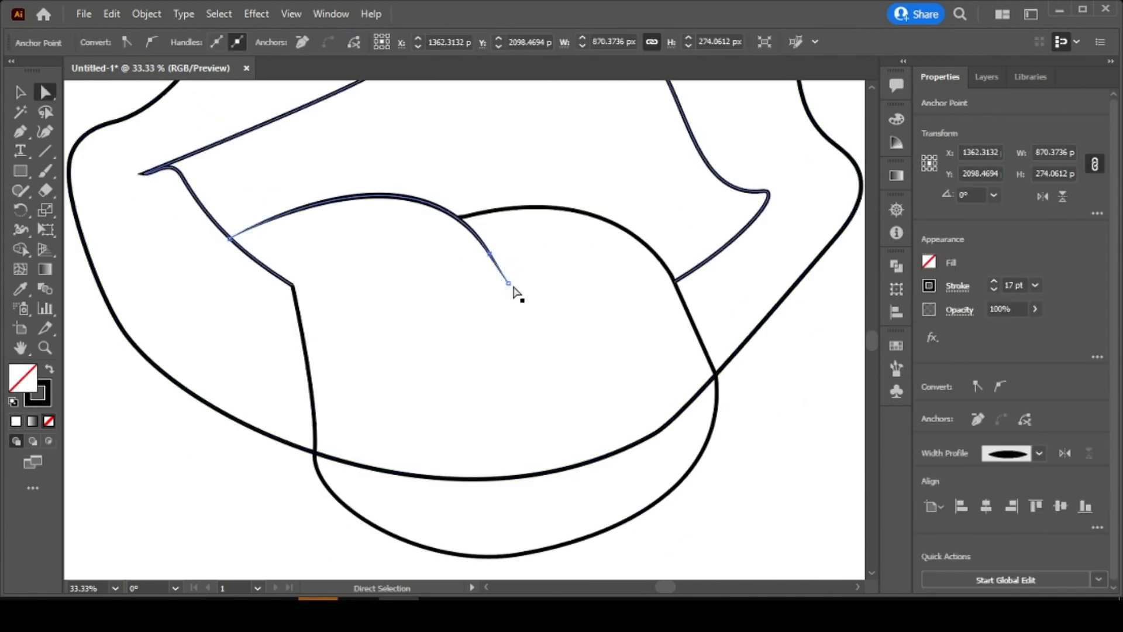
{"action": "left_click_drag", "start_coordinate": [507, 280], "coordinate": [501, 272]}
{"action": "left_click", "coordinate": [631, 327]}
{"action": "left_click", "coordinate": [793, 403]}
- Add anchor points to the outer lip outline where both sides of the tongue cross it
{"action": "scroll", "coordinate": [793, 403], "scroll_direction": "down", "scroll_amount": 1}
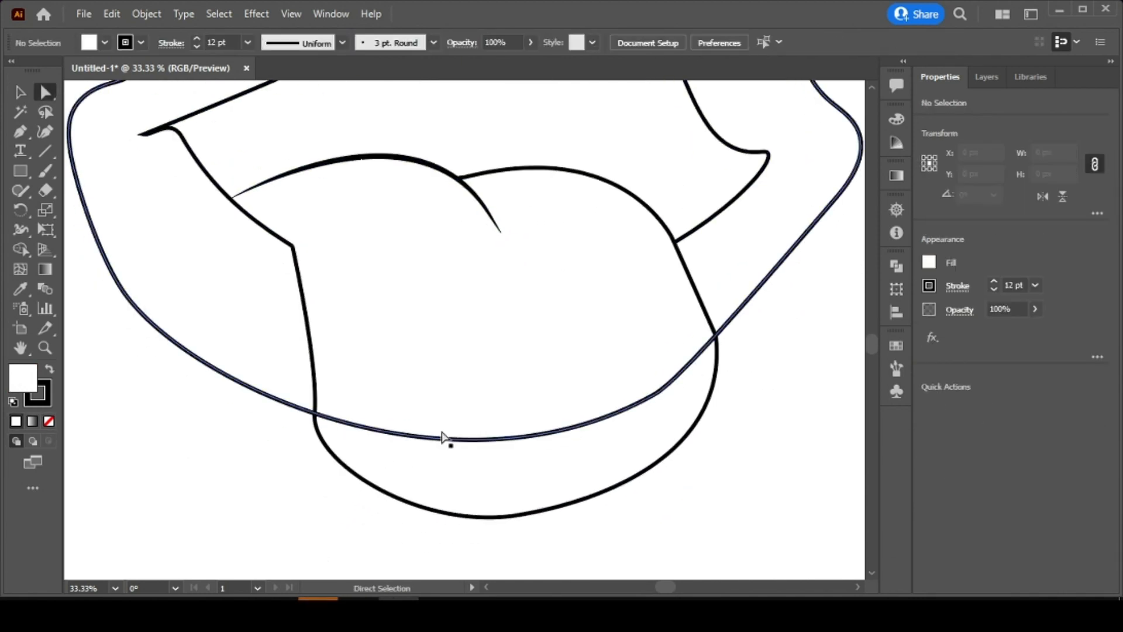
{"action": "left_click", "coordinate": [17, 133]}
{"action": "left_click", "coordinate": [315, 414]}
{"action": "key", "text": "Return"}
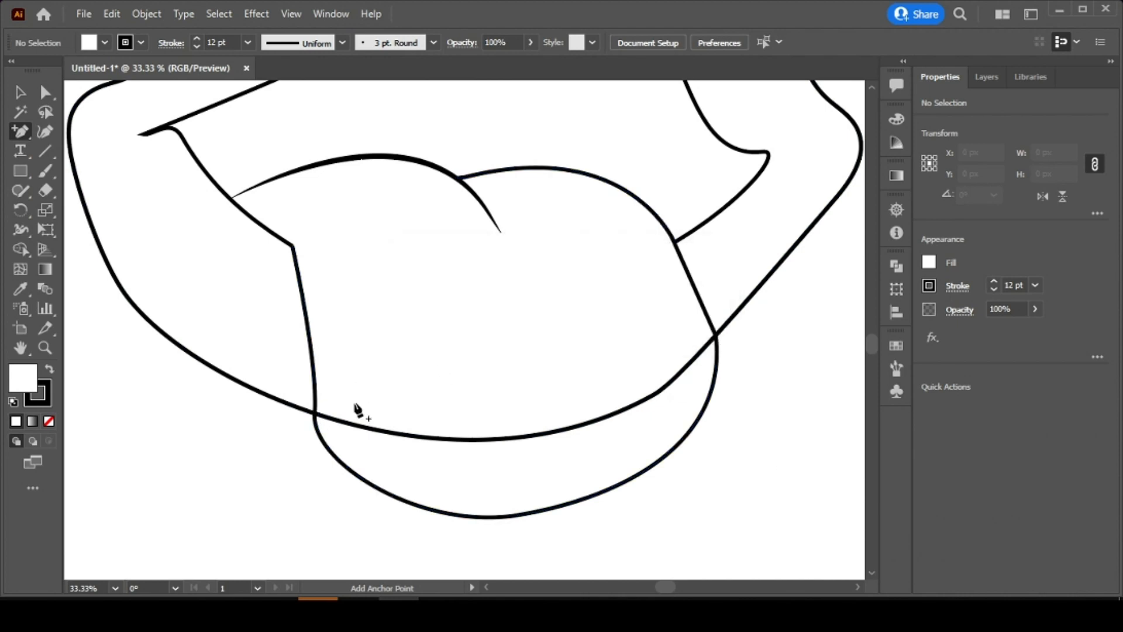
{"action": "key", "text": "v"}
{"action": "left_click", "coordinate": [351, 425]}
{"action": "left_click", "coordinate": [22, 133]}
{"action": "left_click", "coordinate": [314, 413]}
{"action": "left_click", "coordinate": [716, 335]}
{"action": "key", "text": "v"}
{"action": "left_click", "coordinate": [226, 467]}
- Delete the outer lip outline's anchor point between the two tongue sides to remove the segment crossing the tongue
{"action": "key", "text": "a"}
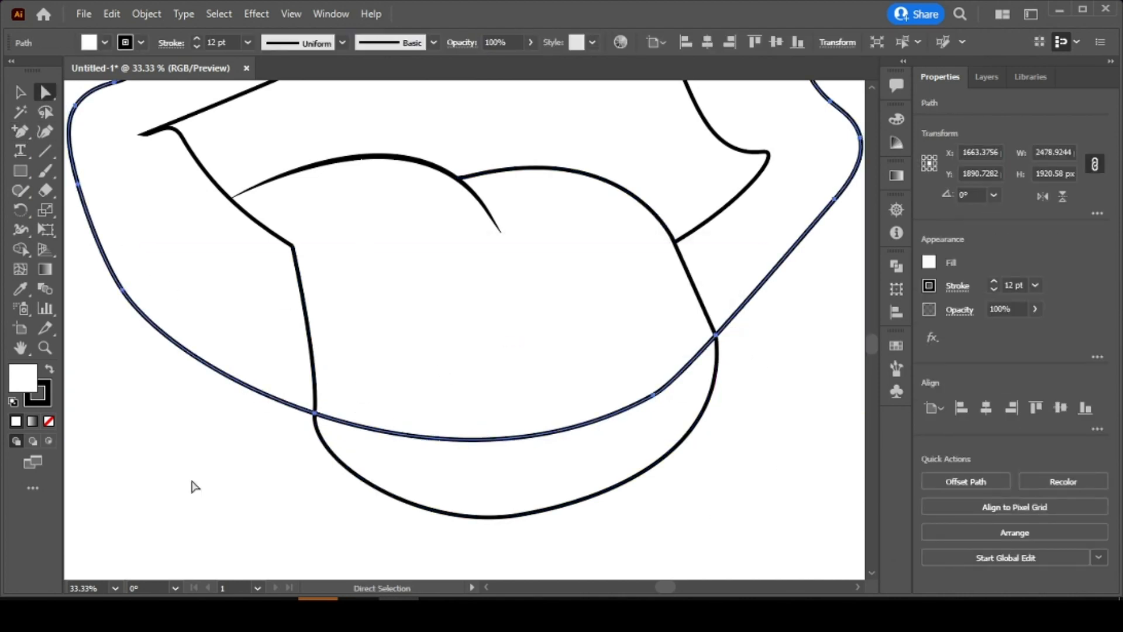
{"action": "left_click", "coordinate": [654, 396]}
{"action": "key", "text": "Delete"}
{"action": "left_click", "coordinate": [773, 443]}
{"action": "scroll", "coordinate": [772, 443], "scroll_direction": "up", "scroll_amount": 3}
{"action": "scroll", "coordinate": [769, 438], "scroll_direction": "down", "scroll_amount": 3}
- Round the tongue outline's right side with a corner radius of about 479 px and adjust the curve handle at its lower-left anchor
{"action": "left_click", "coordinate": [709, 399]}
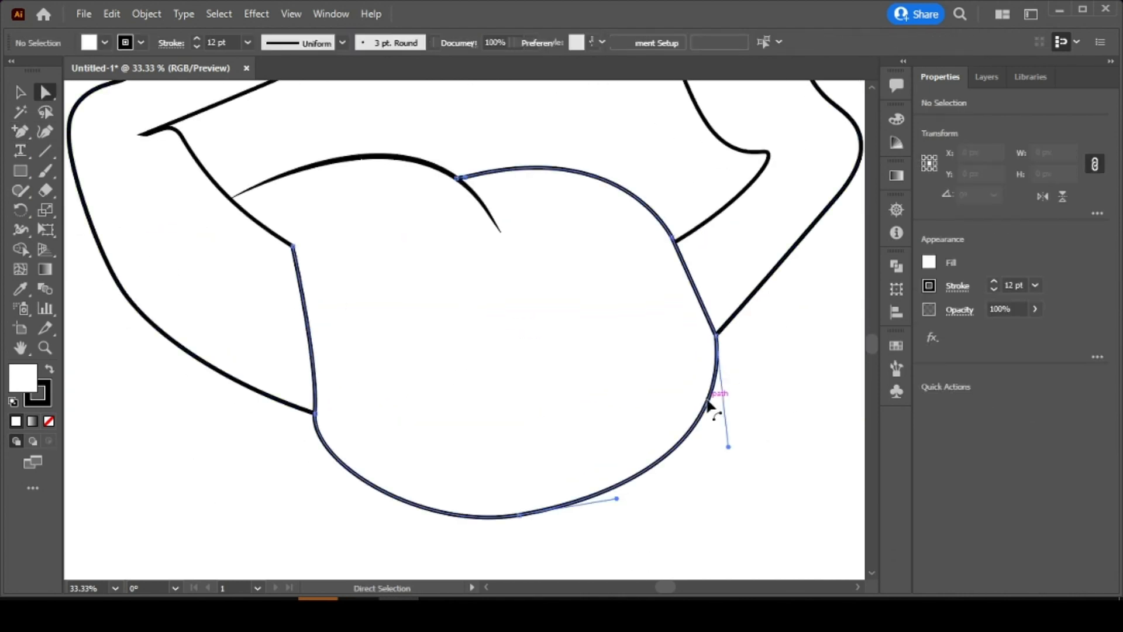
{"action": "left_click", "coordinate": [717, 336]}
{"action": "left_click_drag", "start_coordinate": [704, 348], "coordinate": [546, 370]}
{"action": "scroll", "coordinate": [706, 388], "scroll_direction": "down", "scroll_amount": 1}
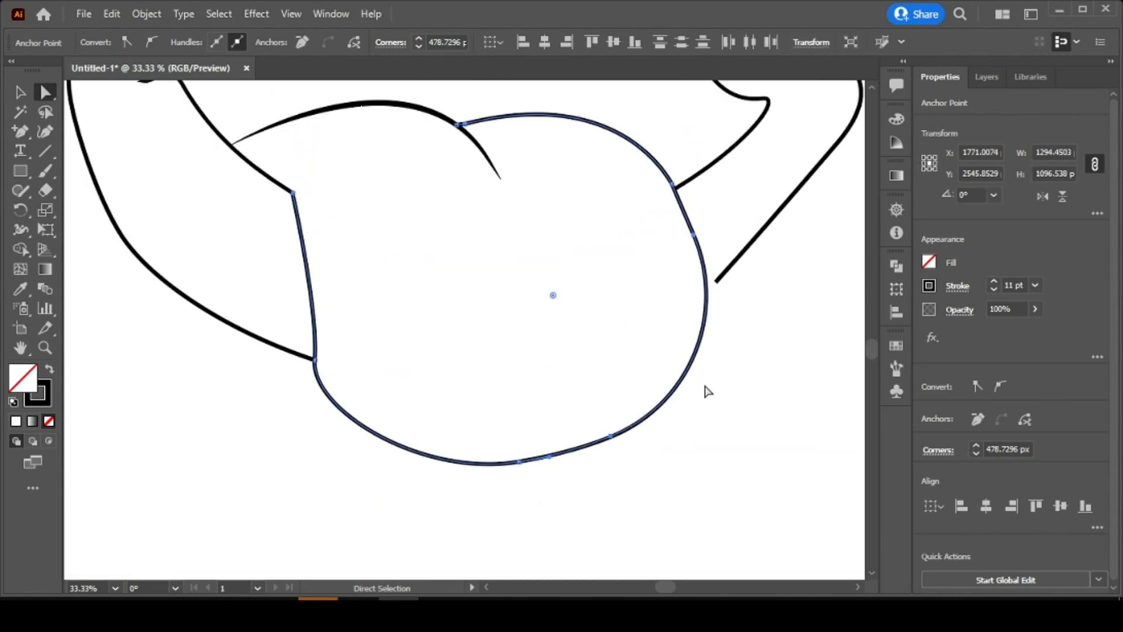
{"action": "left_click", "coordinate": [315, 361]}
{"action": "left_click_drag", "start_coordinate": [312, 405], "coordinate": [323, 410]}
- Move the right open end of the lower lip outline onto the edge of the tongue
{"action": "left_click", "coordinate": [748, 328]}
{"action": "left_click_drag", "start_coordinate": [716, 282], "coordinate": [707, 283]}
{"action": "left_click", "coordinate": [730, 365]}
{"action": "scroll", "coordinate": [730, 365], "scroll_direction": "up", "scroll_amount": 8}
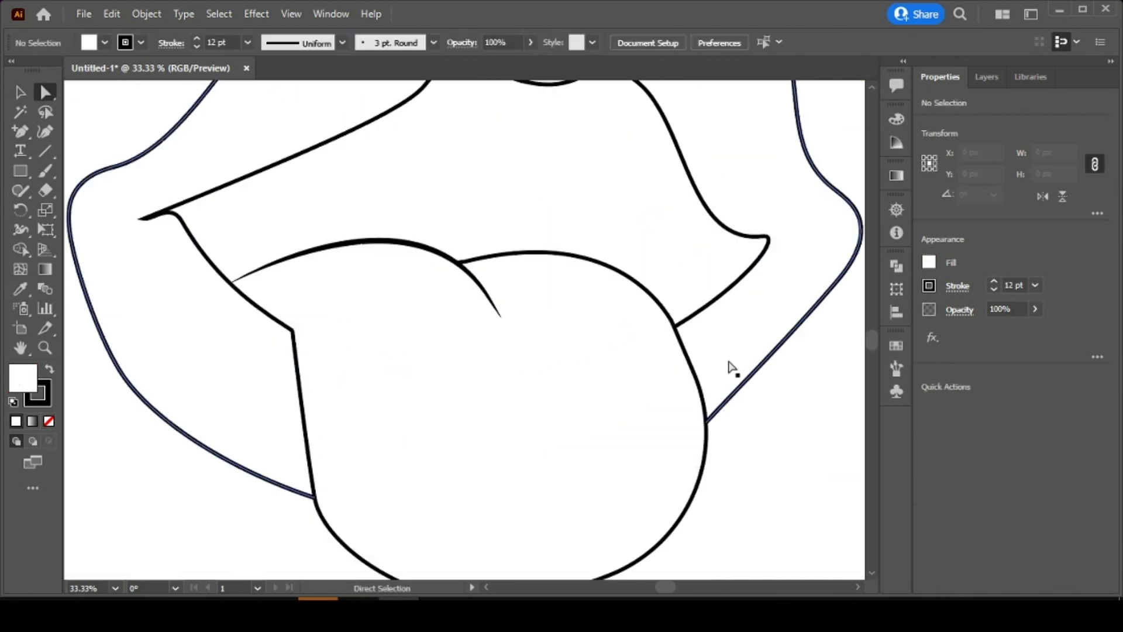
{"action": "left_click", "coordinate": [293, 351]}
{"action": "left_click", "coordinate": [290, 350], "text": "shift"}
{"action": "left_click", "coordinate": [299, 361]}
{"action": "key", "text": "ctrl+shift+a"}
{"action": "scroll", "coordinate": [420, 428], "scroll_direction": "up", "scroll_amount": 3}
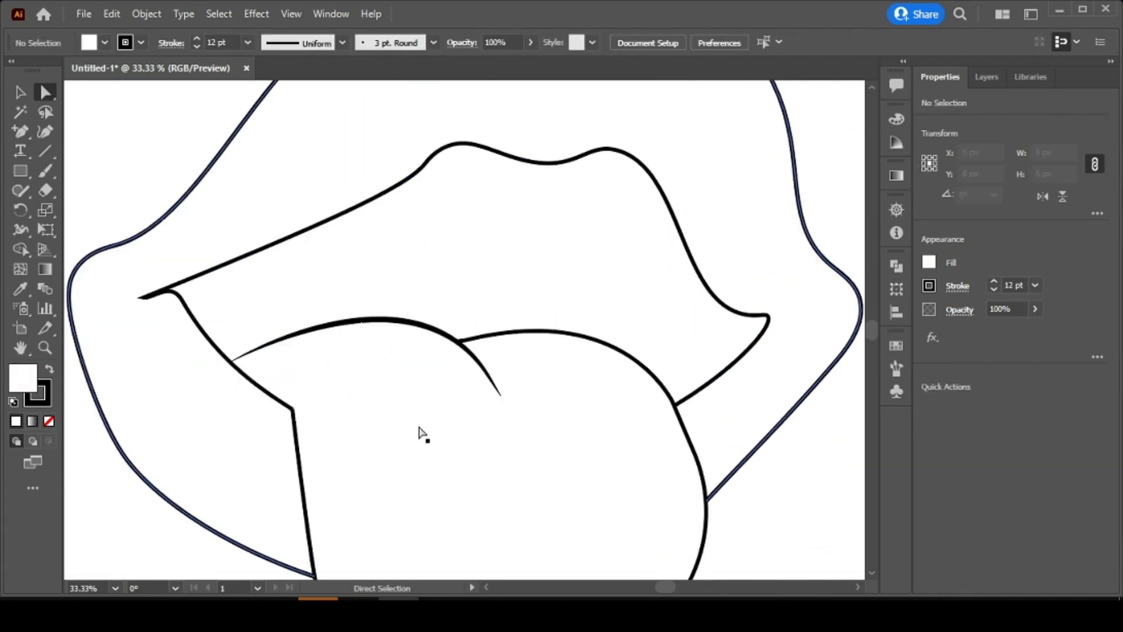
- Draw a long, slightly curved crease below the left arch's end and a short vertical line beneath it on the tongue
{"action": "scroll", "coordinate": [425, 425], "scroll_direction": "down", "scroll_amount": 5}
{"action": "left_click", "coordinate": [17, 133]}
{"action": "left_click", "coordinate": [88, 132]}
{"action": "left_click", "coordinate": [507, 307]}
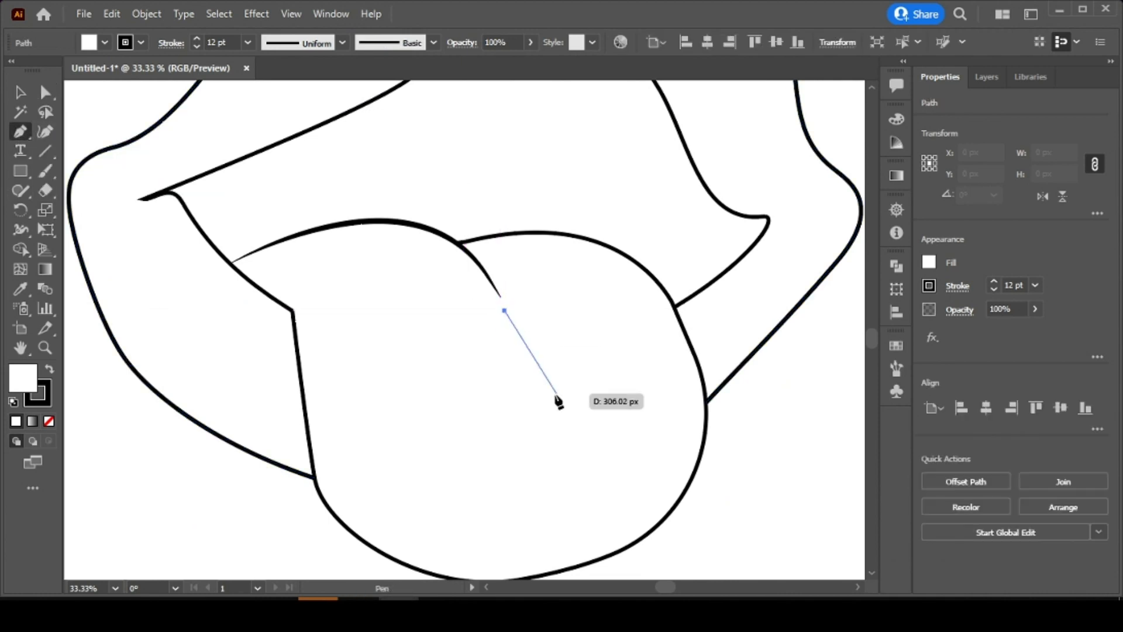
{"action": "scroll", "coordinate": [550, 412], "scroll_direction": "down", "scroll_amount": 1}
{"action": "left_click_drag", "start_coordinate": [539, 420], "coordinate": [547, 512]}
{"action": "left_click", "coordinate": [539, 421]}
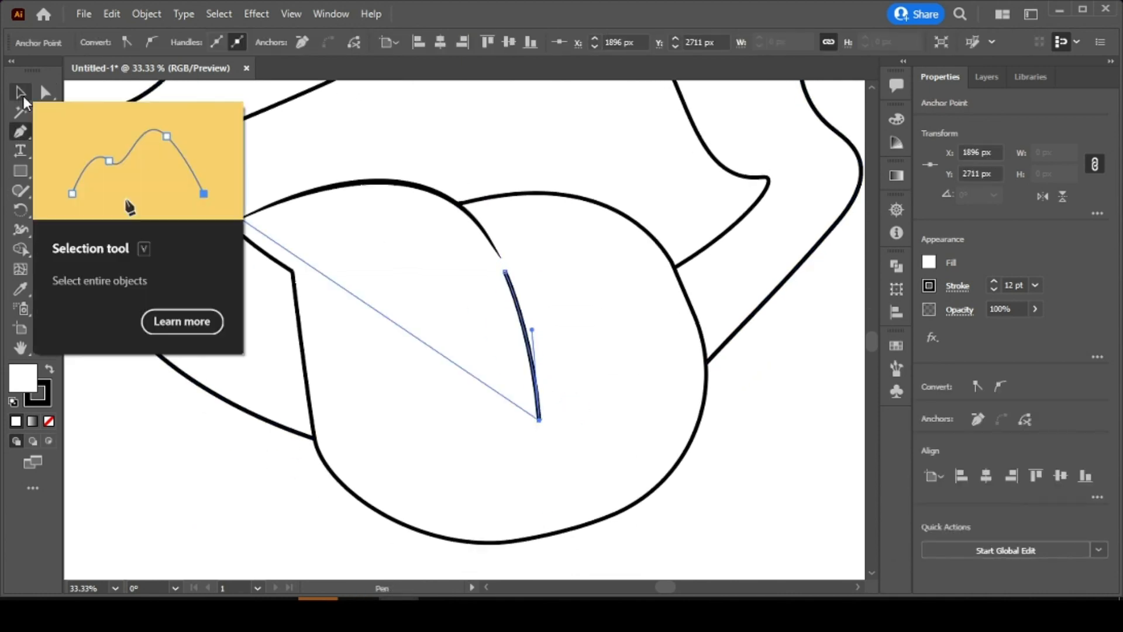
{"action": "left_click", "coordinate": [22, 93]}
{"action": "left_click", "coordinate": [21, 134]}
{"action": "left_click_drag", "start_coordinate": [538, 451], "coordinate": [539, 502]}
- Apply the elliptical width profile to both crease lines and move the short one up about 23 px
{"action": "key", "text": "v"}
{"action": "left_click", "coordinate": [526, 318], "text": "shift"}
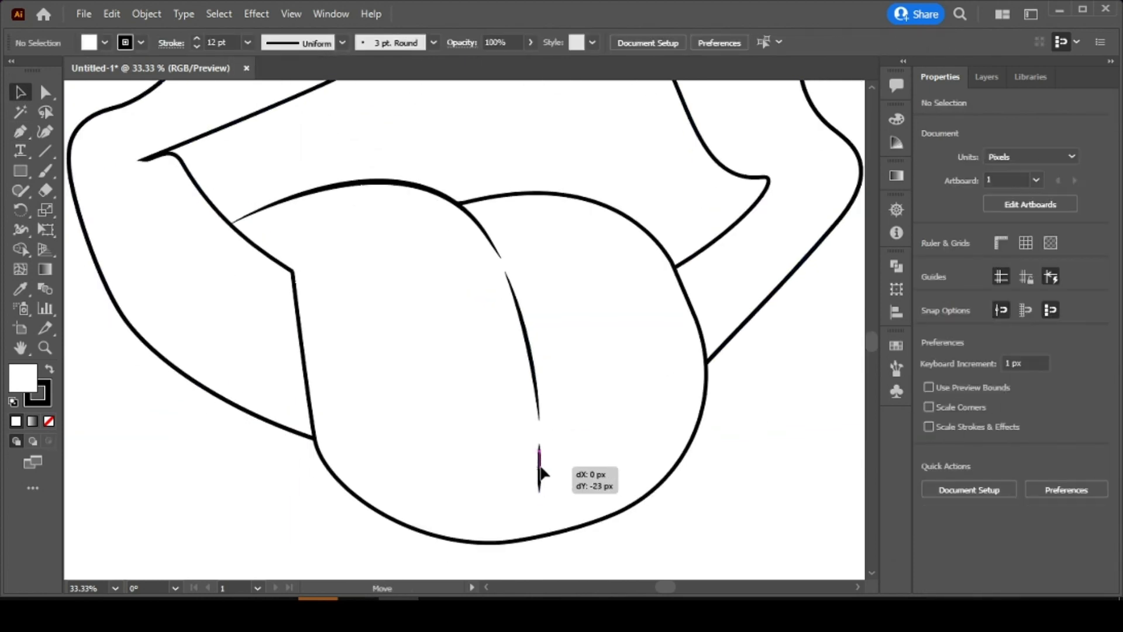
{"action": "left_click_drag", "start_coordinate": [540, 465], "coordinate": [540, 461]}
- Set the stroke weight of both crease lines to 9 pt
{"action": "left_click", "coordinate": [529, 346], "text": "shift"}
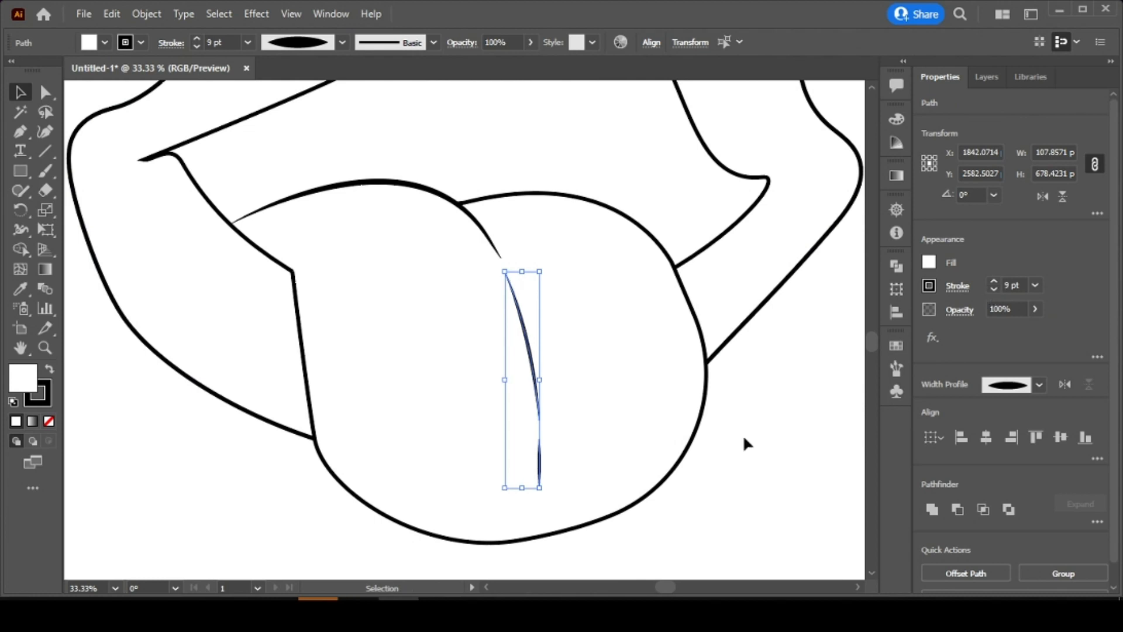
{"action": "left_click", "coordinate": [744, 436]}
{"action": "scroll", "coordinate": [793, 377], "scroll_direction": "up", "scroll_amount": 1}
{"action": "scroll", "coordinate": [794, 383], "scroll_direction": "up", "scroll_amount": 2}
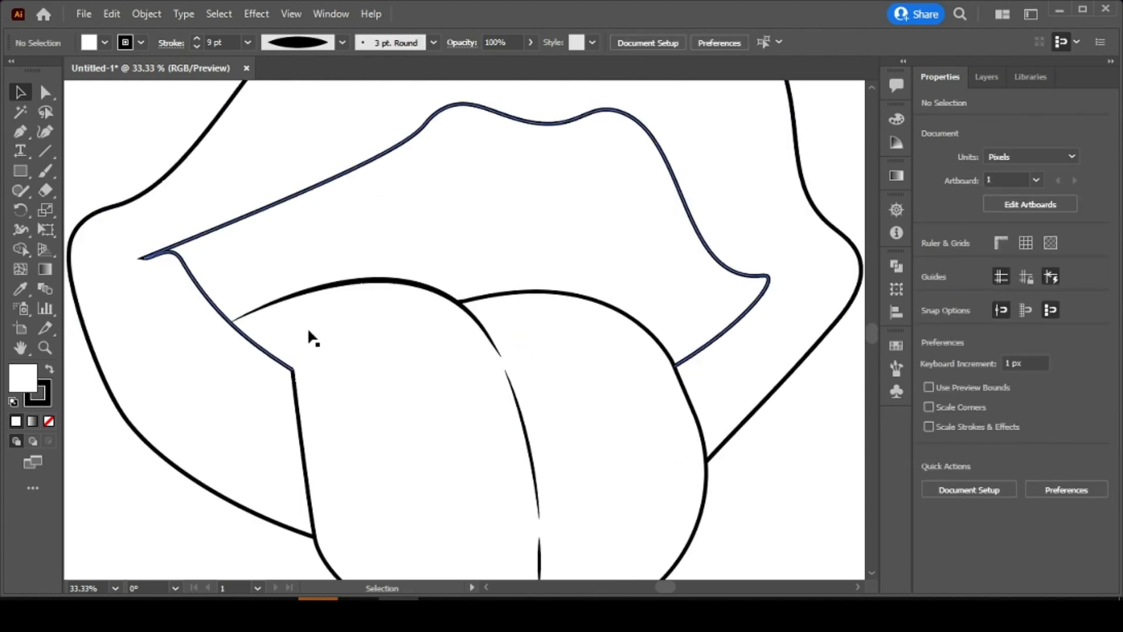
- Enlarge the whole mouth drawing and move it slightly up and to the right on the artboard
{"action": "double_click", "coordinate": [21, 349]}
{"action": "key", "text": "v"}
{"action": "left_click_drag", "start_coordinate": [647, 170], "coordinate": [333, 433]}
{"action": "left_click_drag", "start_coordinate": [577, 465], "coordinate": [649, 534]}
{"action": "left_click_drag", "start_coordinate": [545, 444], "coordinate": [562, 411]}
{"action": "left_click", "coordinate": [635, 440]}
- Draw a short curved crease on the lower lip just below the left corner of the mouth
{"action": "left_click", "coordinate": [45, 346]}
{"action": "left_click", "coordinate": [381, 342]}
{"action": "left_click", "coordinate": [433, 338]}
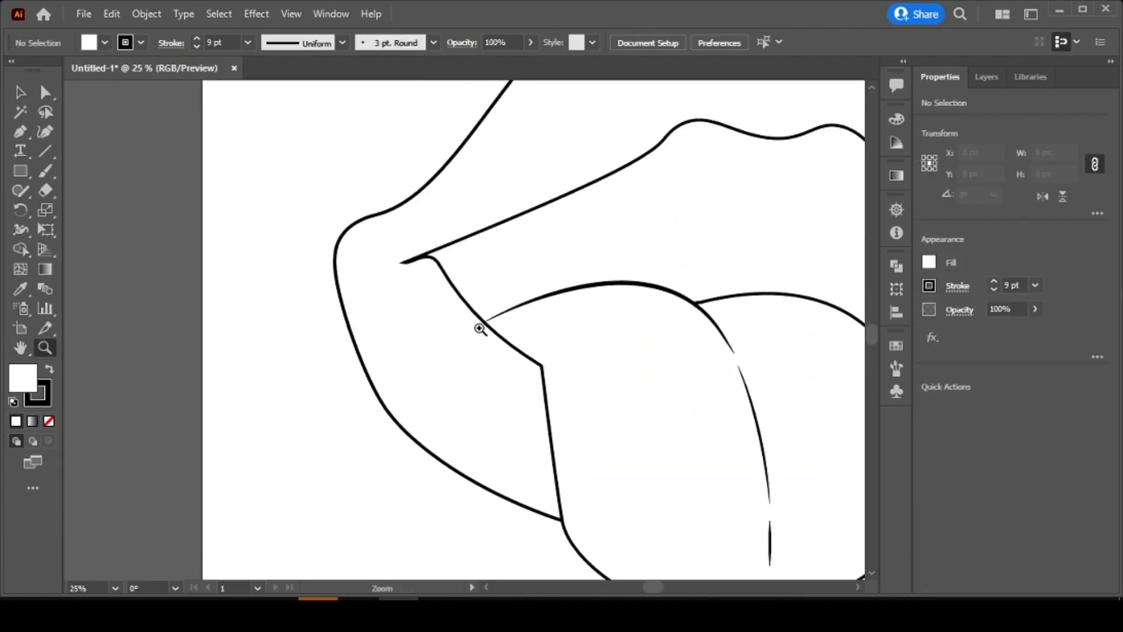
{"action": "left_click", "coordinate": [409, 272]}
{"action": "left_click_drag", "start_coordinate": [455, 312], "coordinate": [471, 354]}
{"action": "key", "text": "Escape"}
- Draw a long wavy highlight line just under the top edge of the upper lip, spanning both lip peaks
{"action": "left_click_drag", "start_coordinate": [615, 310], "coordinate": [314, 455]}
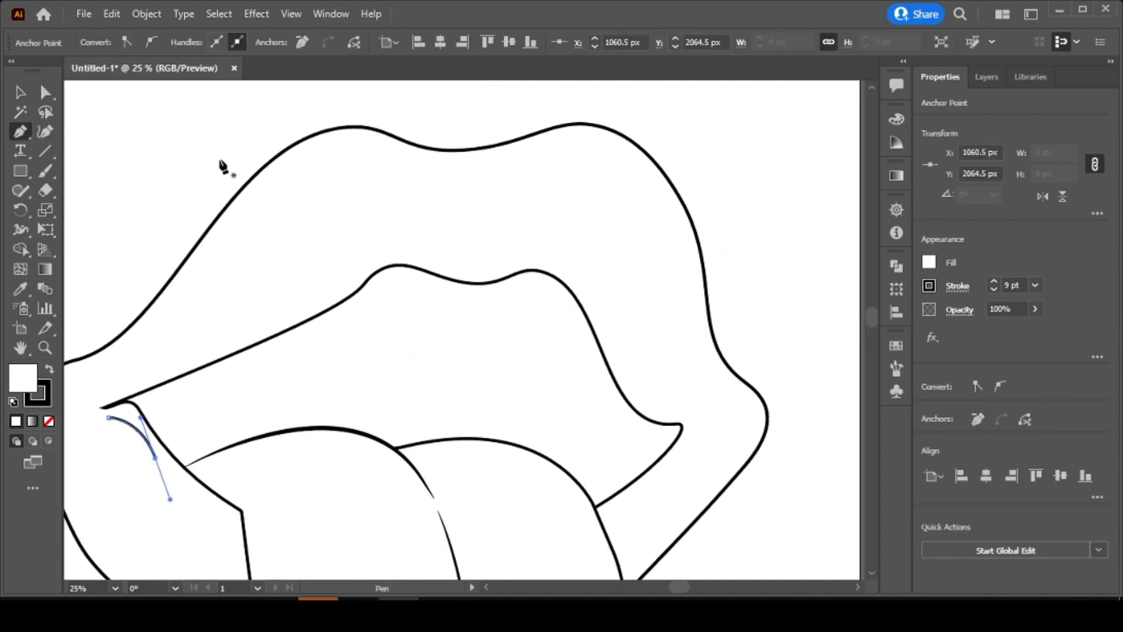
{"action": "left_click", "coordinate": [339, 157]}
{"action": "left_click_drag", "start_coordinate": [393, 152], "coordinate": [424, 159]}
{"action": "left_click_drag", "start_coordinate": [565, 143], "coordinate": [648, 125]}
{"action": "left_click", "coordinate": [588, 136]}
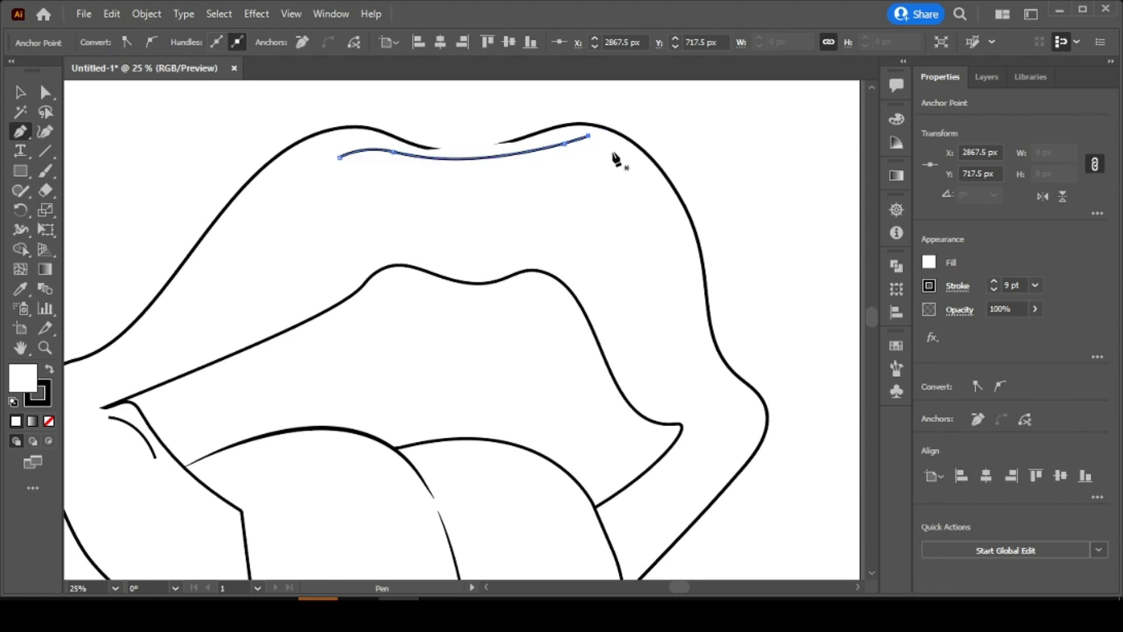
- Draw a short curve inside the upper lip's right shoulder and a horizontal line about 55 px long beside the right mouth corner
{"action": "left_click_drag", "start_coordinate": [655, 199], "coordinate": [664, 239]}
{"action": "key", "text": "Escape"}
{"action": "left_click", "coordinate": [690, 428]}
{"action": "left_click", "coordinate": [703, 427]}
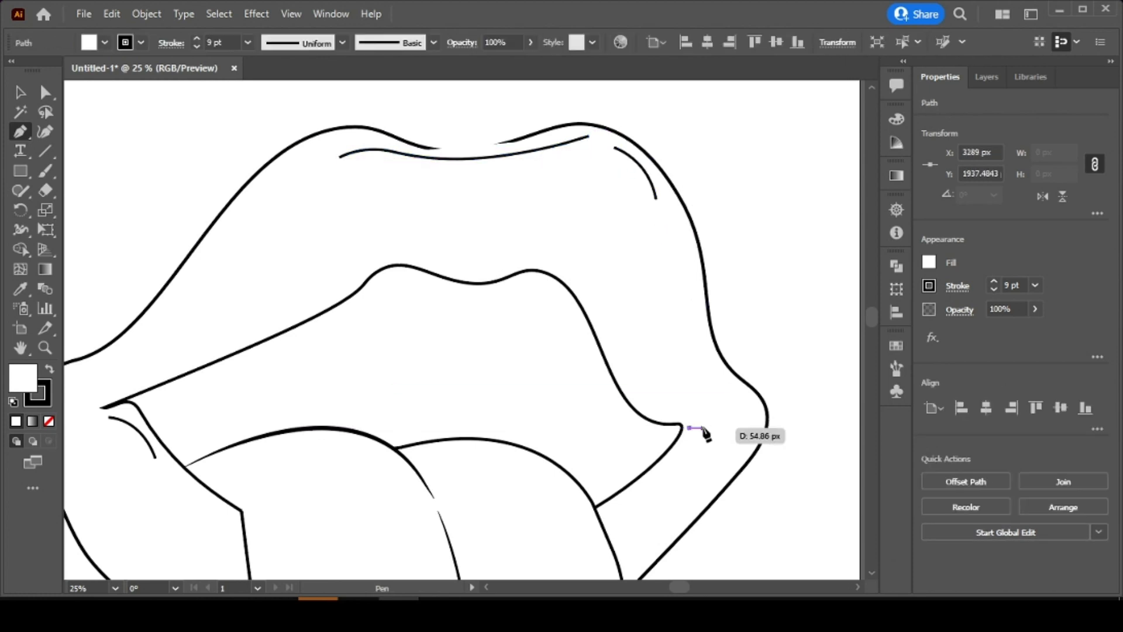
- Apply the elliptical width profile to all four detail lines on the lips
{"action": "left_click", "coordinate": [132, 432]}
{"action": "left_click", "coordinate": [561, 144], "text": "shift"}
{"action": "left_click", "coordinate": [633, 161], "text": "shift"}
{"action": "left_click", "coordinate": [694, 429], "text": "shift"}
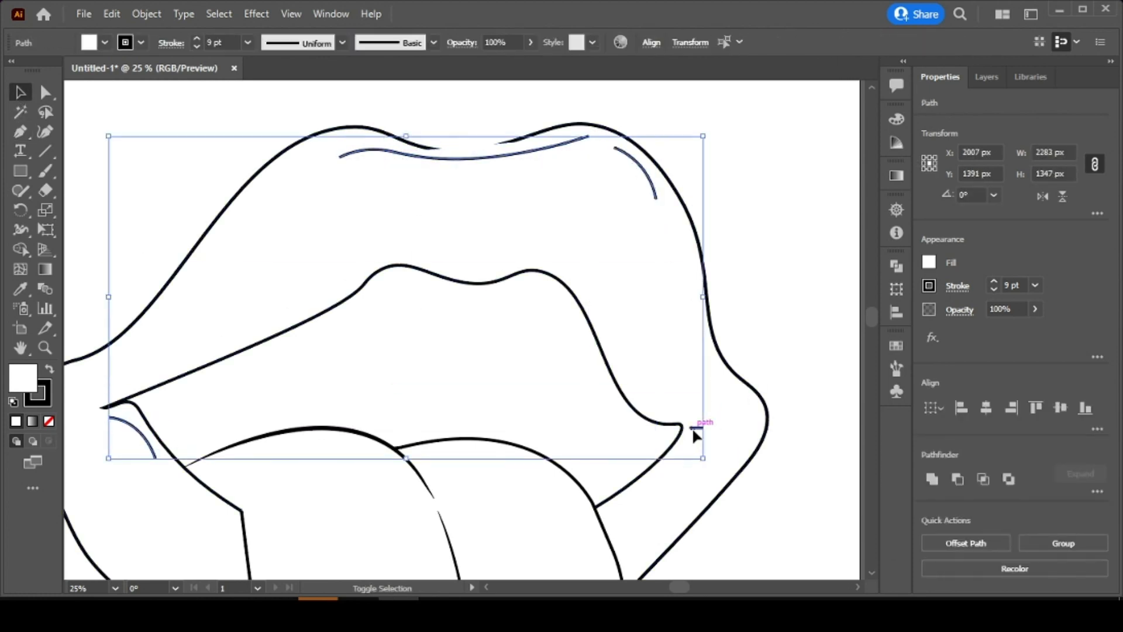
{"action": "left_click", "coordinate": [342, 42]}
{"action": "left_click", "coordinate": [292, 88]}
{"action": "left_click", "coordinate": [718, 169]}
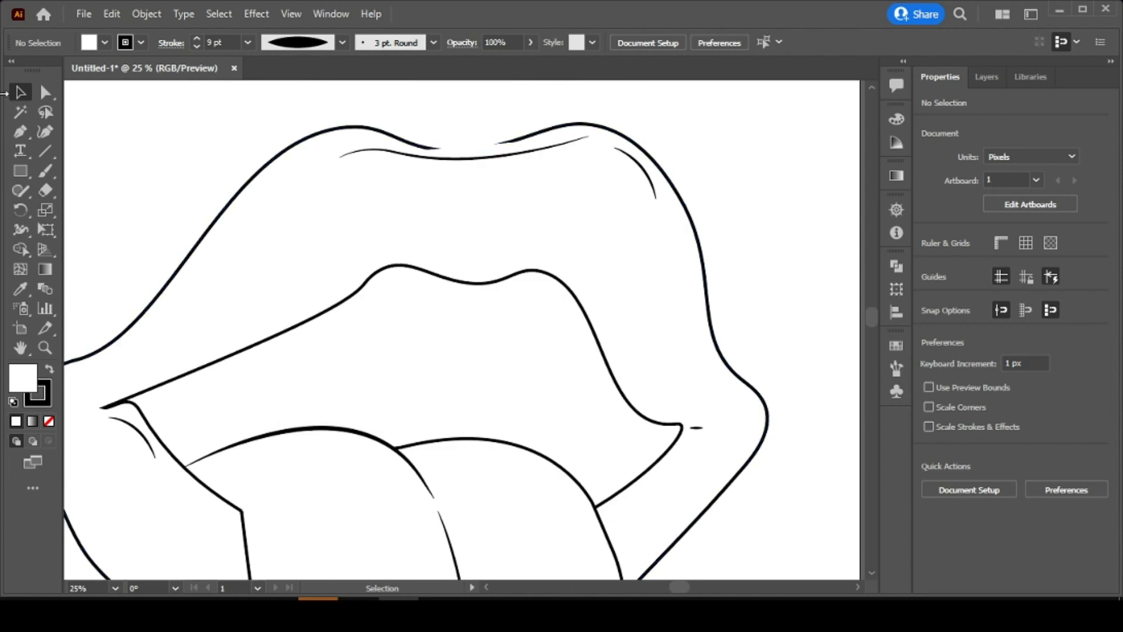
- Remove the fill from the wavy line along the top of the upper lip
{"action": "scroll", "coordinate": [134, 105], "scroll_direction": "up", "scroll_amount": 1}
{"action": "left_click", "coordinate": [45, 93]}
{"action": "left_click", "coordinate": [447, 198]}
{"action": "left_click", "coordinate": [48, 421]}
{"action": "left_click", "coordinate": [770, 281]}
- Draw the scalloped lower edge of the upper teeth across the mouth opening, from its right edge to its left edge
{"action": "scroll", "coordinate": [770, 281], "scroll_direction": "down", "scroll_amount": 2}
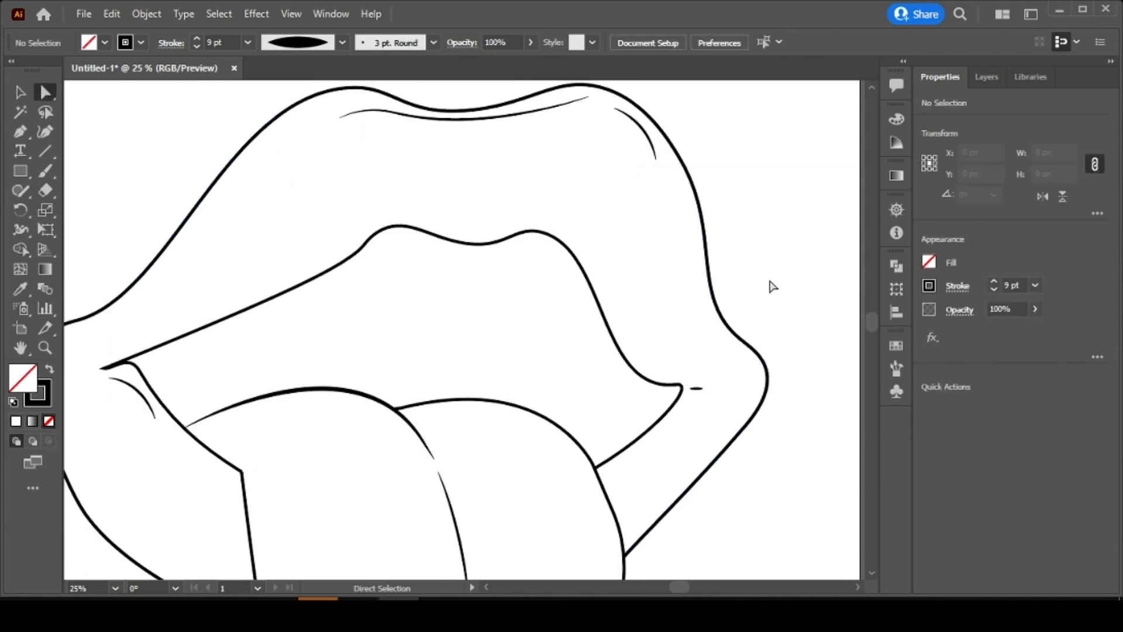
{"action": "scroll", "coordinate": [770, 286], "scroll_direction": "down", "scroll_amount": 2}
{"action": "scroll", "coordinate": [771, 454], "scroll_direction": "up", "scroll_amount": 1}
{"action": "key", "text": "p"}
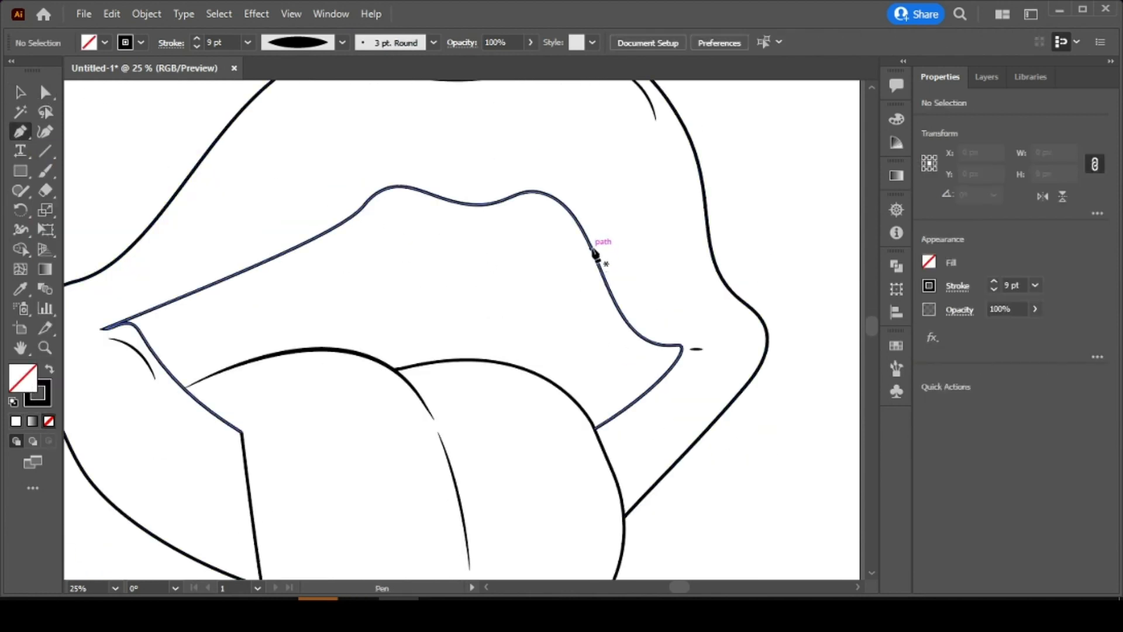
{"action": "left_click", "coordinate": [591, 247]}
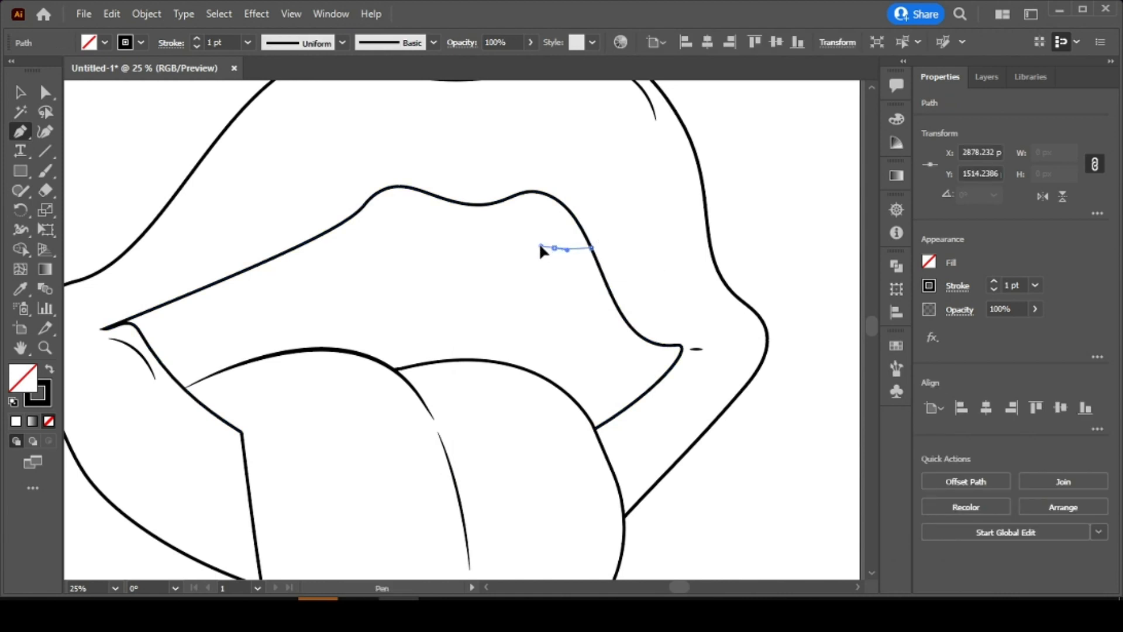
{"action": "left_click_drag", "start_coordinate": [541, 246], "coordinate": [419, 234]}
{"action": "key", "text": "ctrl+z"}
{"action": "left_click", "coordinate": [551, 243]}
{"action": "left_click", "coordinate": [496, 244]}
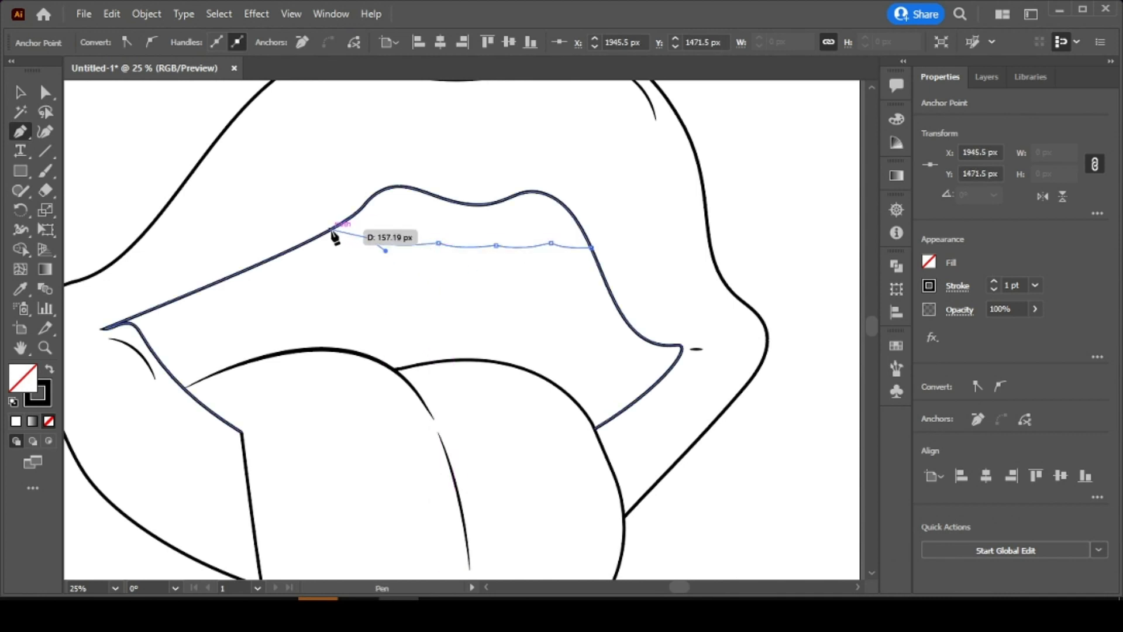
{"action": "left_click_drag", "start_coordinate": [331, 230], "coordinate": [328, 220]}
{"action": "left_click", "coordinate": [20, 93]}
{"action": "left_click", "coordinate": [503, 275]}
{"action": "left_click", "coordinate": [748, 167]}
- Draw four slightly curved tooth dividers from the scalloped edge up to the upper lip
{"action": "key", "text": "p"}
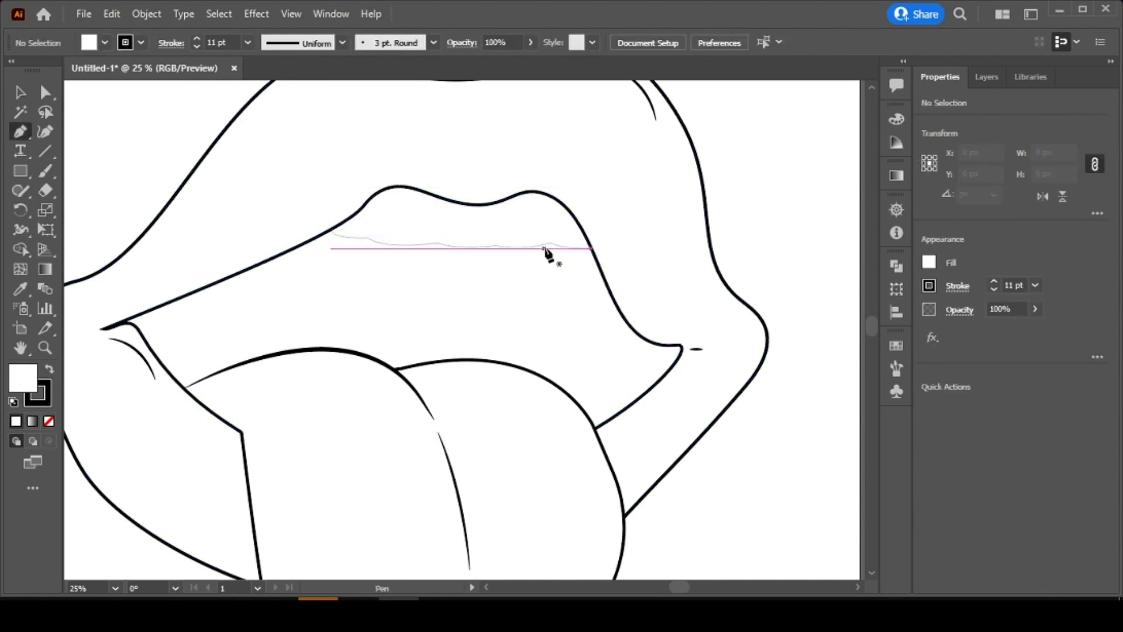
{"action": "left_click_drag", "start_coordinate": [550, 241], "coordinate": [552, 202]}
{"action": "left_click_drag", "start_coordinate": [541, 188], "coordinate": [533, 202]}
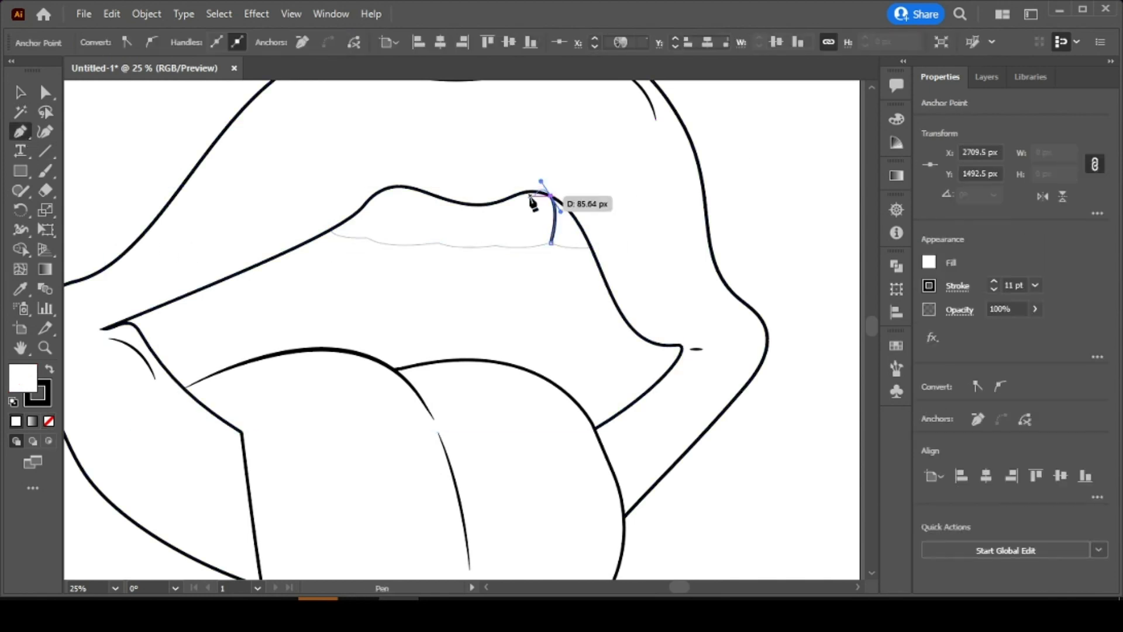
{"action": "mouse_move", "coordinate": [497, 248]}
{"action": "left_mouse_down"}
{"action": "mouse_move", "coordinate": [492, 190]}
{"action": "mouse_move", "coordinate": [396, 180]}
{"action": "left_mouse_up"}
{"action": "key", "text": "Escape"}
{"action": "left_click", "coordinate": [439, 243]}
{"action": "key", "text": "Escape"}
{"action": "left_click", "coordinate": [367, 237]}
- Set the stroke weight of the teeth's lower edge to 13 pt
{"action": "key", "text": "v"}
{"action": "left_click", "coordinate": [556, 249]}
{"action": "left_click", "coordinate": [556, 245]}
{"action": "left_click", "coordinate": [992, 283]}
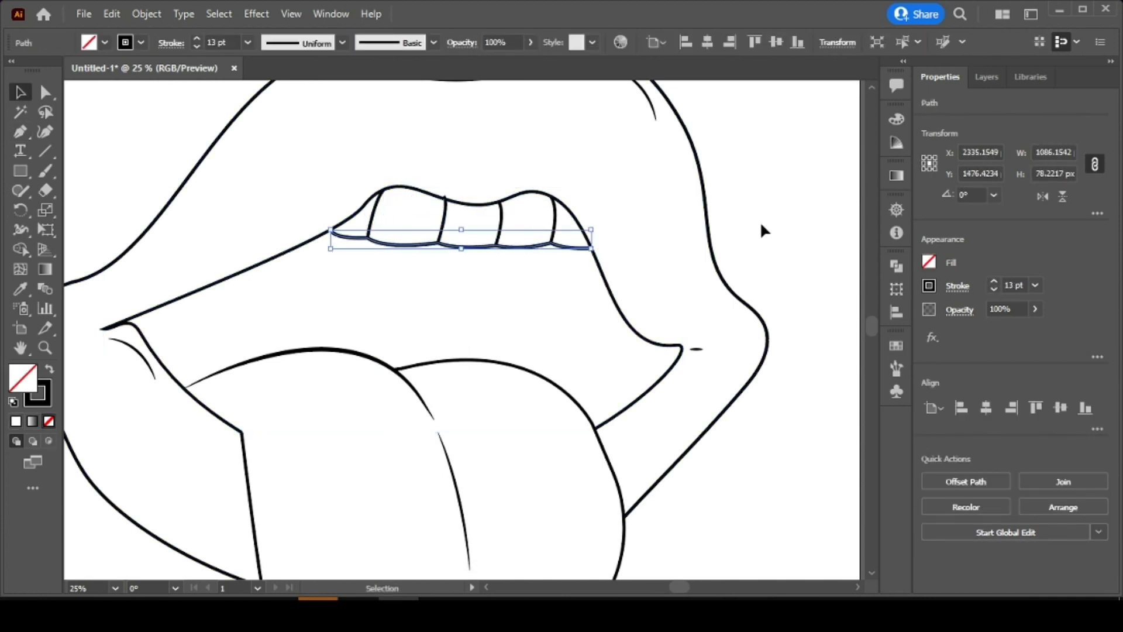
{"action": "left_click", "coordinate": [762, 226]}
- Set the stroke weight of all tooth lines to 8 pt and apply the elliptical width profile to them
{"action": "left_click", "coordinate": [526, 247]}
{"action": "left_click", "coordinate": [502, 227], "text": "shift"}
{"action": "left_click", "coordinate": [371, 223], "text": "shift"}
{"action": "left_click", "coordinate": [993, 289]}
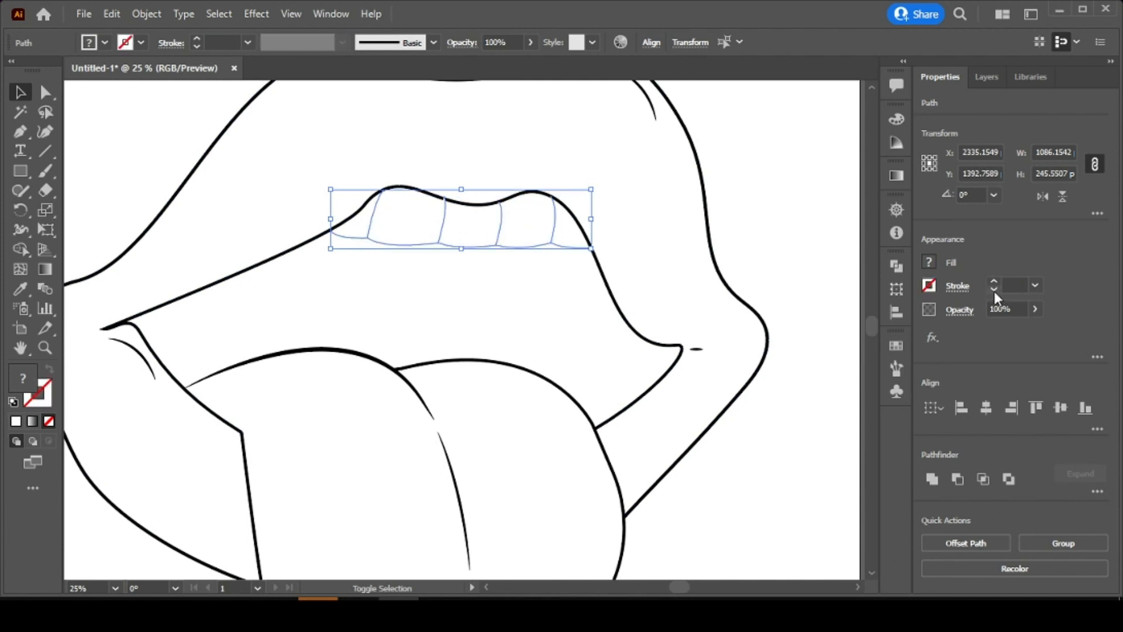
{"action": "left_click", "coordinate": [993, 289]}
{"action": "left_click", "coordinate": [342, 43]}
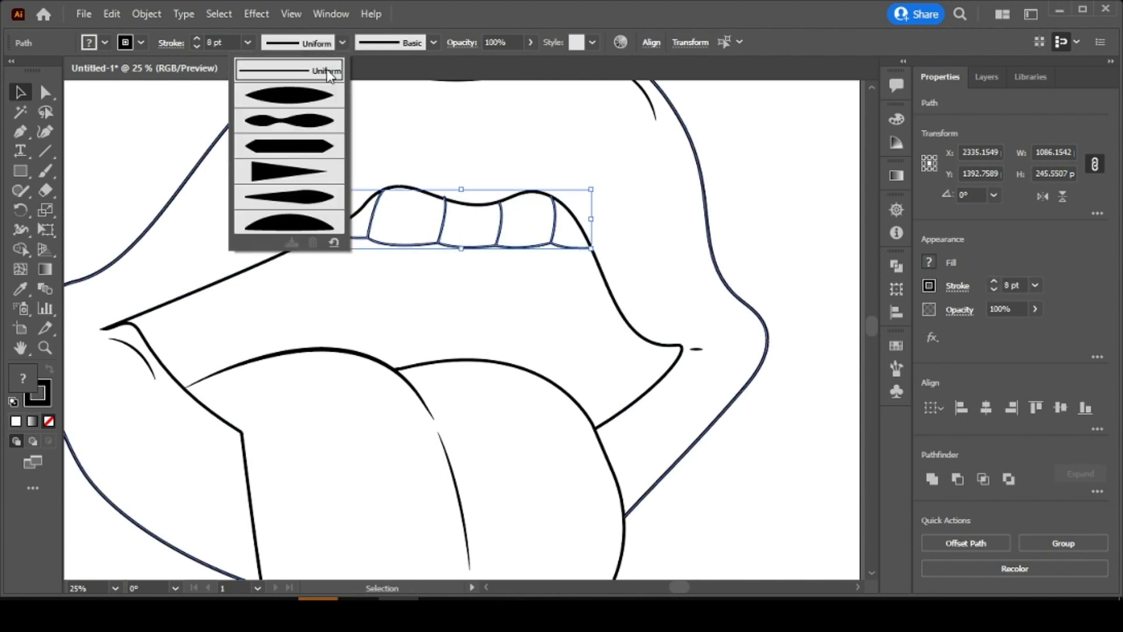
{"action": "left_click", "coordinate": [304, 95]}
{"action": "left_click", "coordinate": [784, 185]}
- Enlarge the tooth lines together slightly downward and to the left
{"action": "scroll", "coordinate": [784, 185], "scroll_direction": "down", "scroll_amount": 2}
{"action": "double_click", "coordinate": [20, 348]}
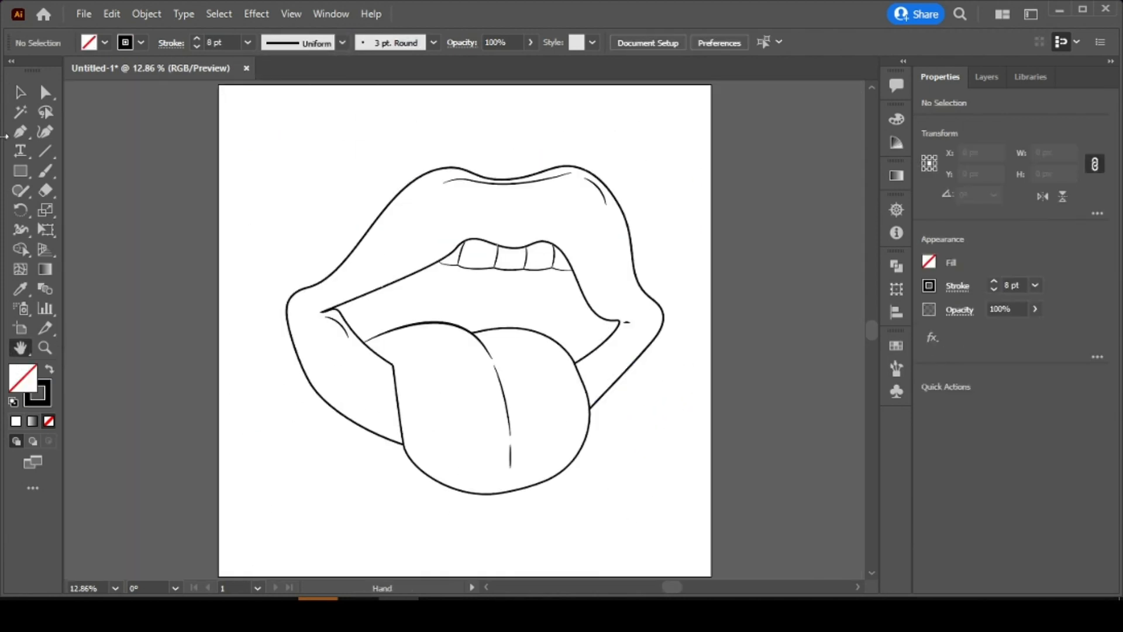
{"action": "key", "text": "v"}
{"action": "left_click", "coordinate": [531, 272]}
{"action": "key", "text": "ctrl+plus"}
{"action": "key", "text": "ctrl+plus"}
{"action": "left_click", "coordinate": [396, 310], "text": "shift"}
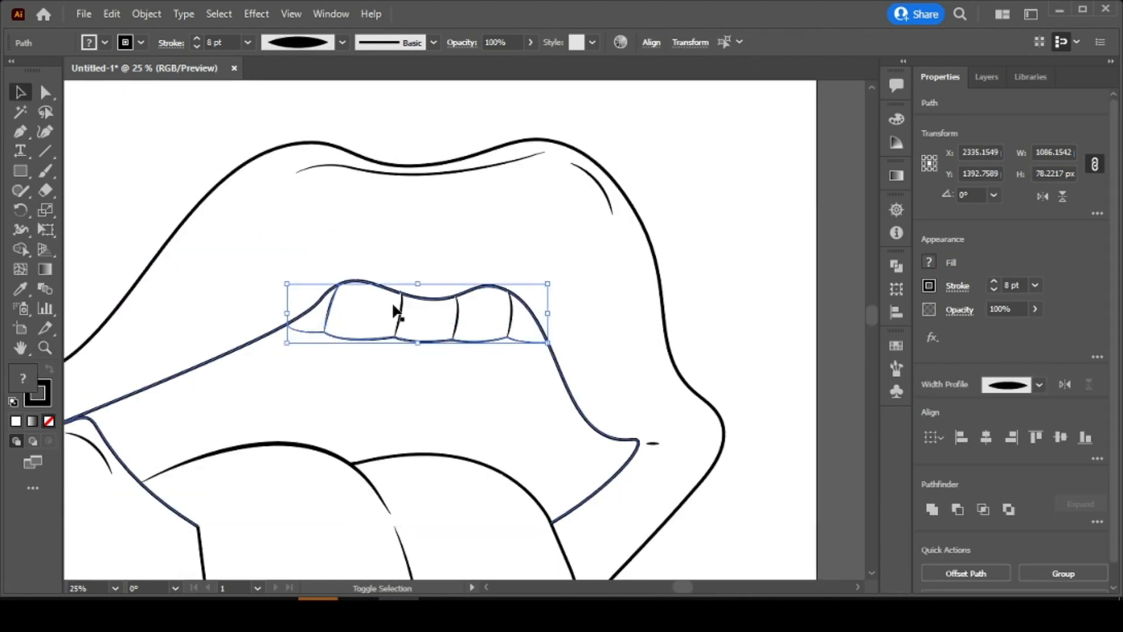
{"action": "left_click_drag", "start_coordinate": [287, 342], "coordinate": [275, 352]}
{"action": "left_click", "coordinate": [679, 177]}
- Move the top end of the leftmost tooth divider and the right end of the teeth's lower edge onto the lip outline
{"action": "left_click", "coordinate": [46, 348]}
{"action": "left_click", "coordinate": [318, 310]}
{"action": "left_click", "coordinate": [319, 310]}
{"action": "left_click", "coordinate": [45, 94]}
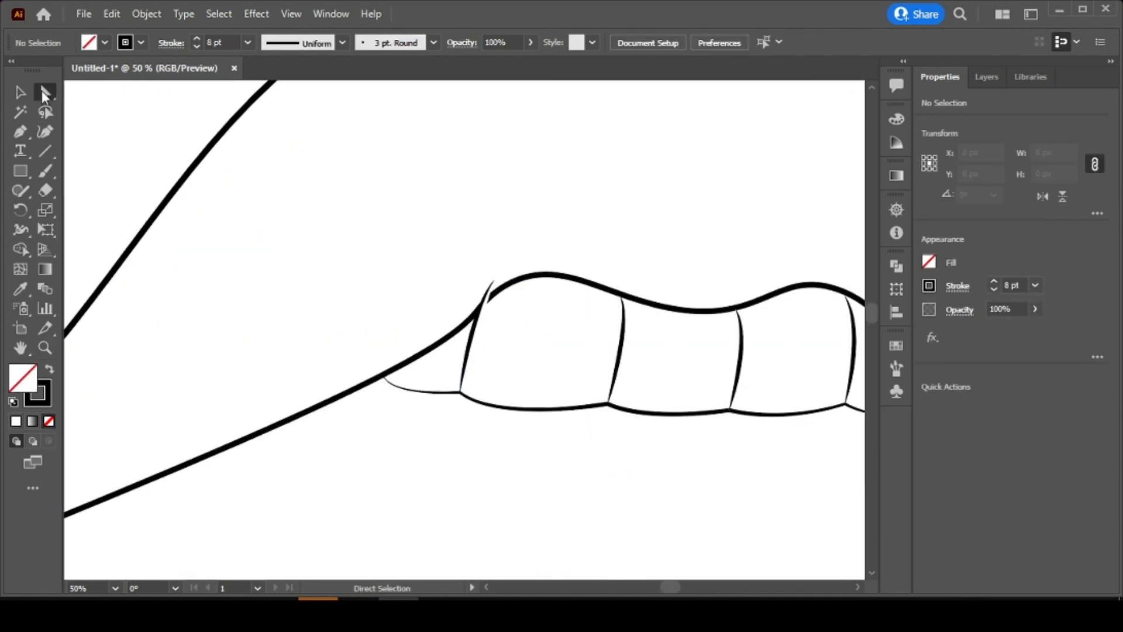
{"action": "left_click_drag", "start_coordinate": [494, 282], "coordinate": [490, 296]}
{"action": "left_click", "coordinate": [700, 284]}
{"action": "left_click_drag", "start_coordinate": [700, 284], "coordinate": [475, 261]}
{"action": "left_click", "coordinate": [669, 392]}
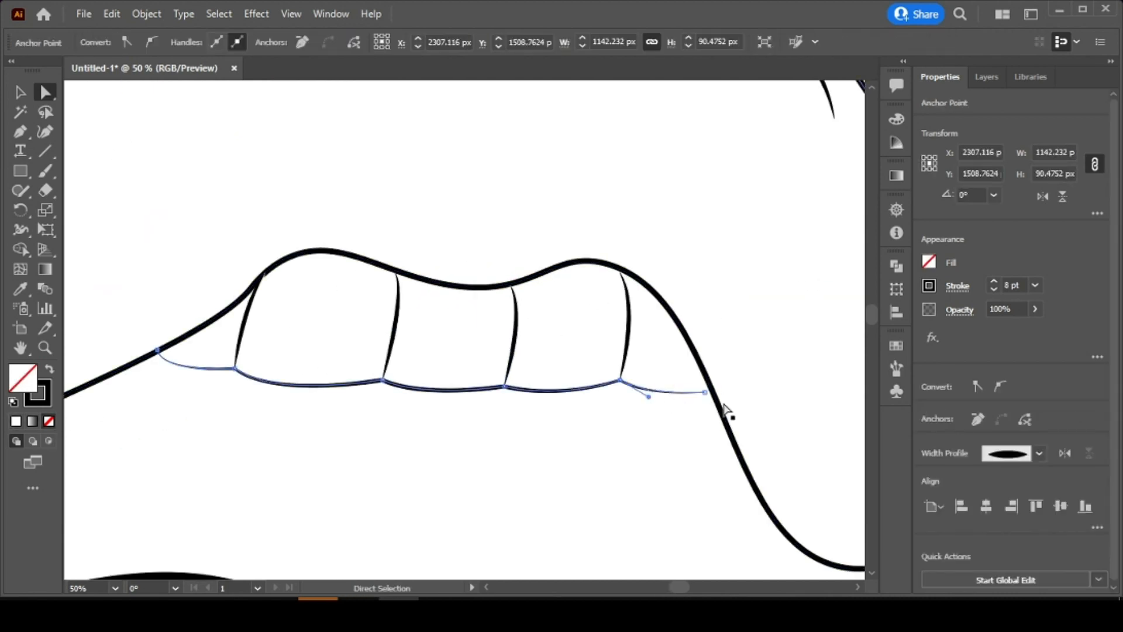
{"action": "left_click_drag", "start_coordinate": [705, 392], "coordinate": [713, 393]}
{"action": "left_click", "coordinate": [730, 370]}
- Fill the outer lip shape with red #F75252
{"action": "double_click", "coordinate": [21, 348]}
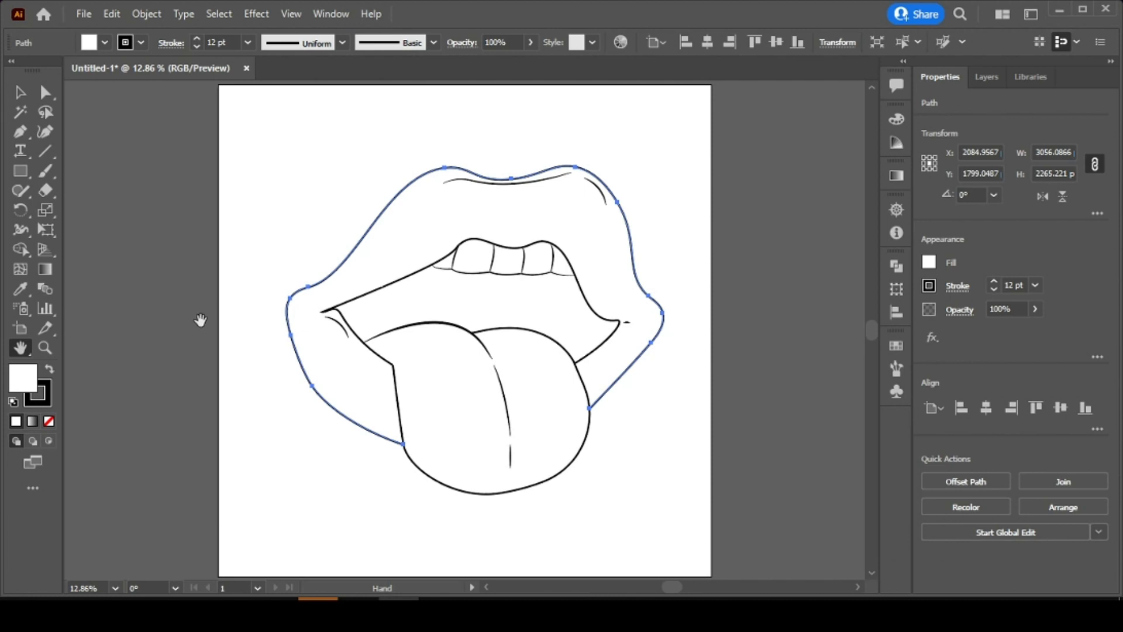
{"action": "left_click", "coordinate": [441, 313]}
{"action": "left_click", "coordinate": [442, 312]}
{"action": "left_click", "coordinate": [599, 310]}
{"action": "double_click", "coordinate": [21, 348]}
{"action": "left_click", "coordinate": [20, 92]}
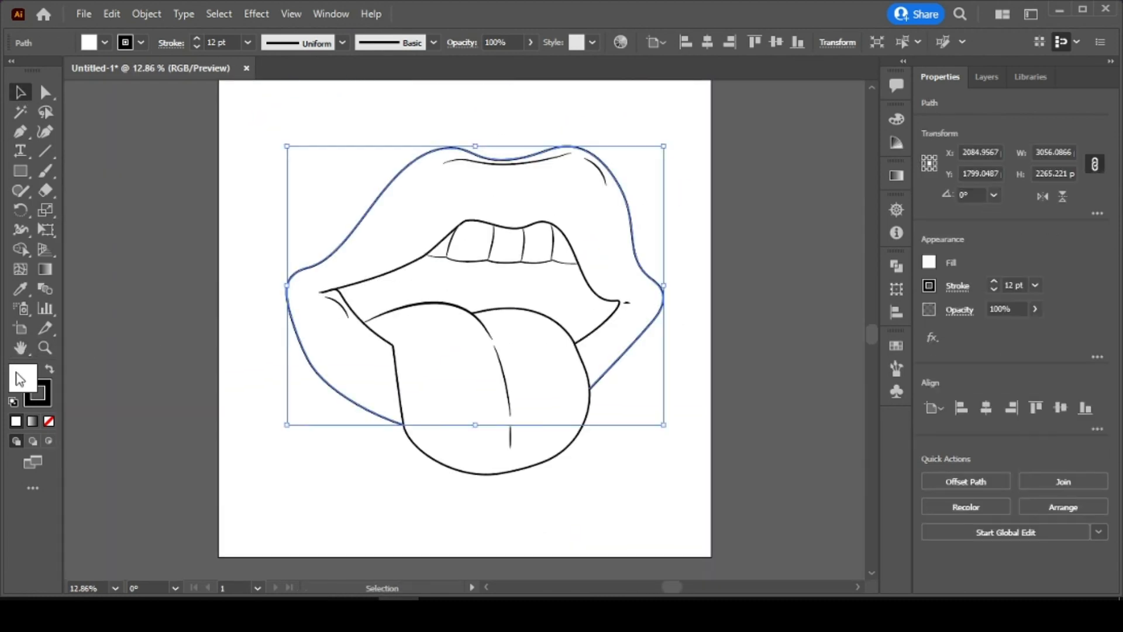
{"action": "double_click", "coordinate": [21, 380]}
{"action": "left_click", "coordinate": [747, 291]}
{"action": "key", "text": "Return"}
{"action": "left_click", "coordinate": [777, 283]}
- Try to trace the tongue's upper contour with the Pen tool, starting from the left end of the left arch
{"action": "left_click", "coordinate": [588, 405]}
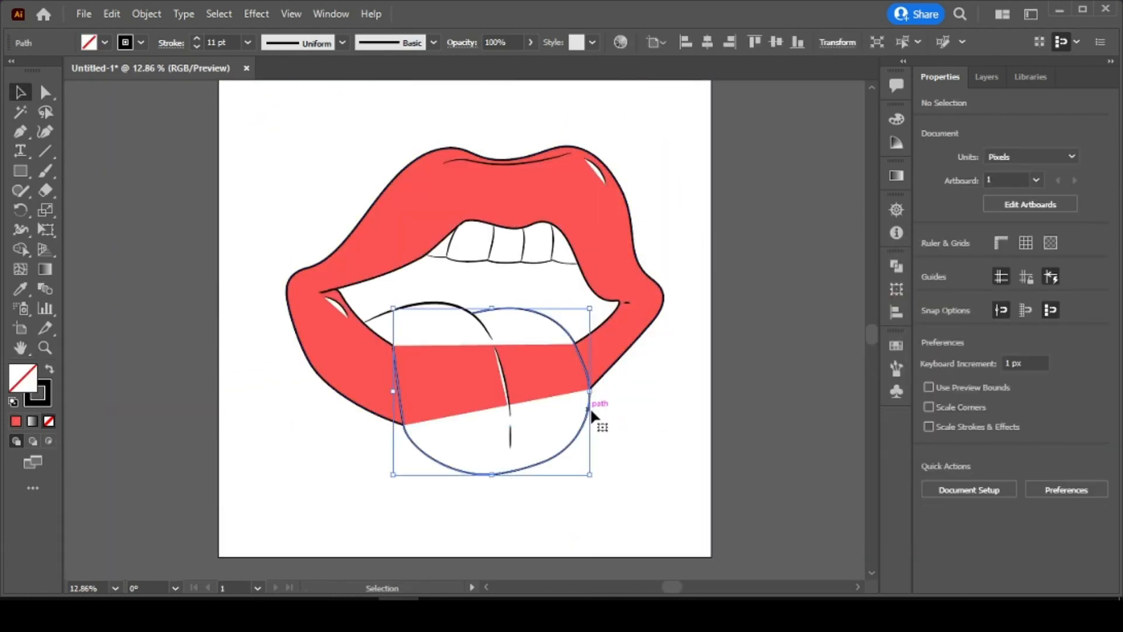
{"action": "left_click", "coordinate": [626, 419]}
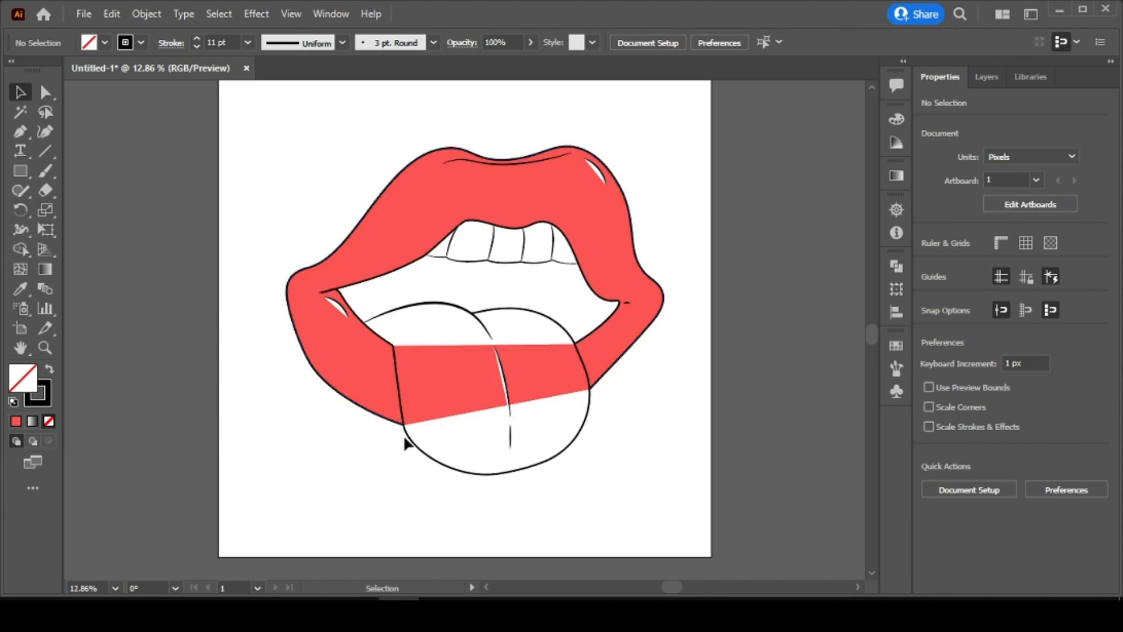
{"action": "key", "text": "z"}
{"action": "left_click", "coordinate": [440, 348]}
{"action": "left_click", "coordinate": [537, 371]}
{"action": "key", "text": "p"}
{"action": "left_click", "coordinate": [206, 202]}
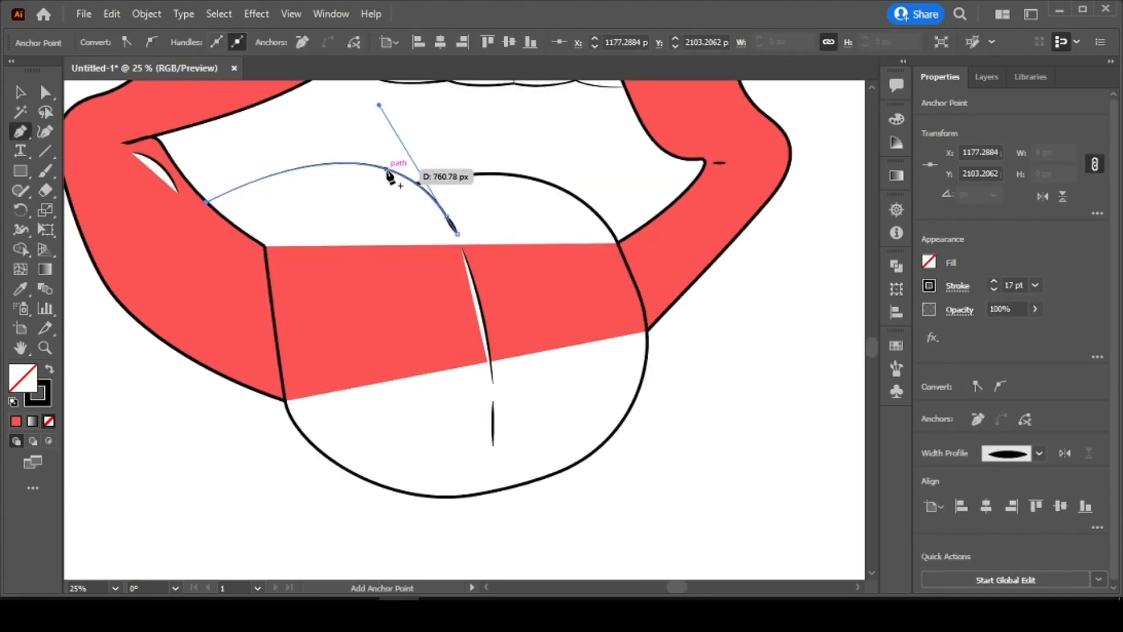
{"action": "left_click_drag", "start_coordinate": [418, 172], "coordinate": [443, 178]}
{"action": "left_click", "coordinate": [375, 164]}
{"action": "left_click", "coordinate": [416, 184]}
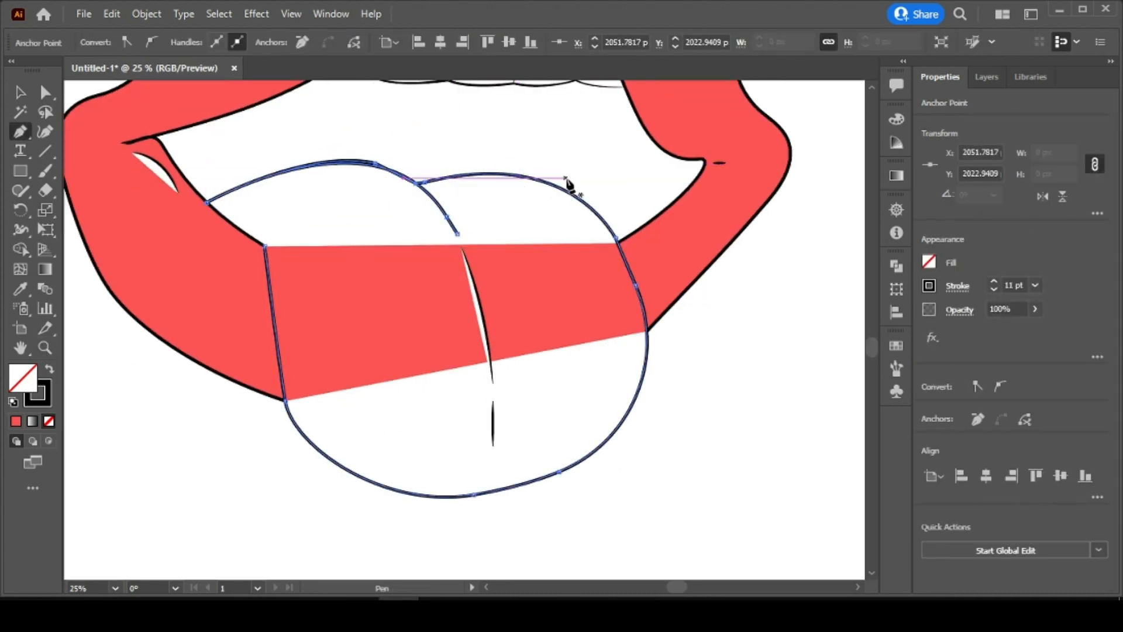
{"action": "left_click", "coordinate": [570, 193]}
{"action": "key", "text": "ctrl+z"}
{"action": "left_click", "coordinate": [417, 185]}
{"action": "key", "text": "ctrl+z"}
{"action": "key", "text": "ctrl+z"}
{"action": "key", "text": "ctrl+z"}
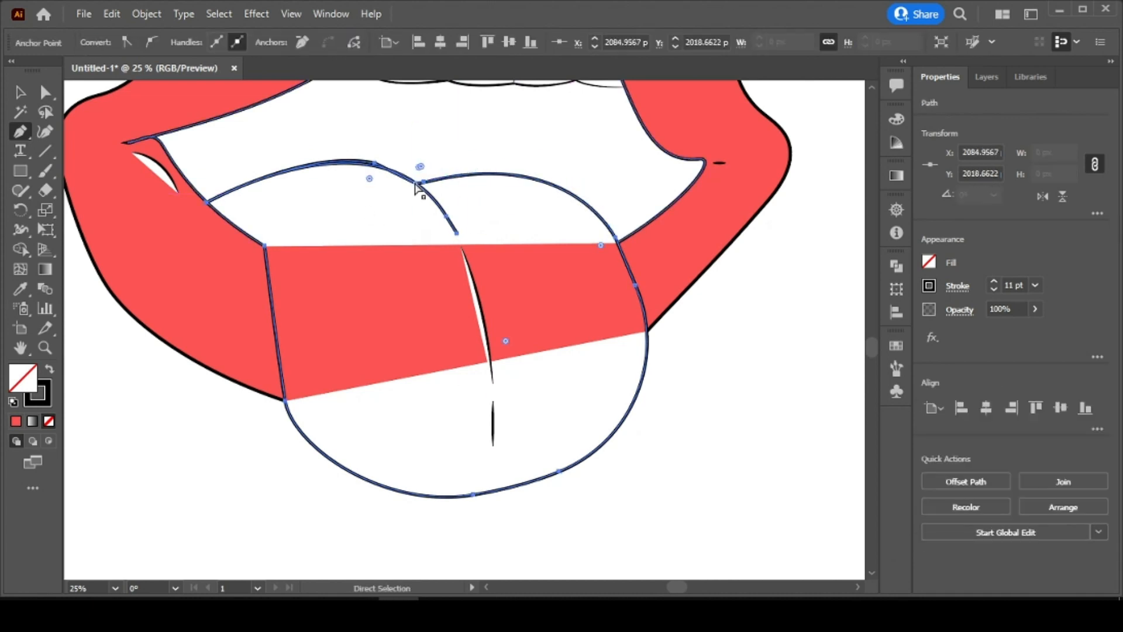
- Undo the pen edits made to the arch and tongue outlines
{"action": "left_click", "coordinate": [417, 183]}
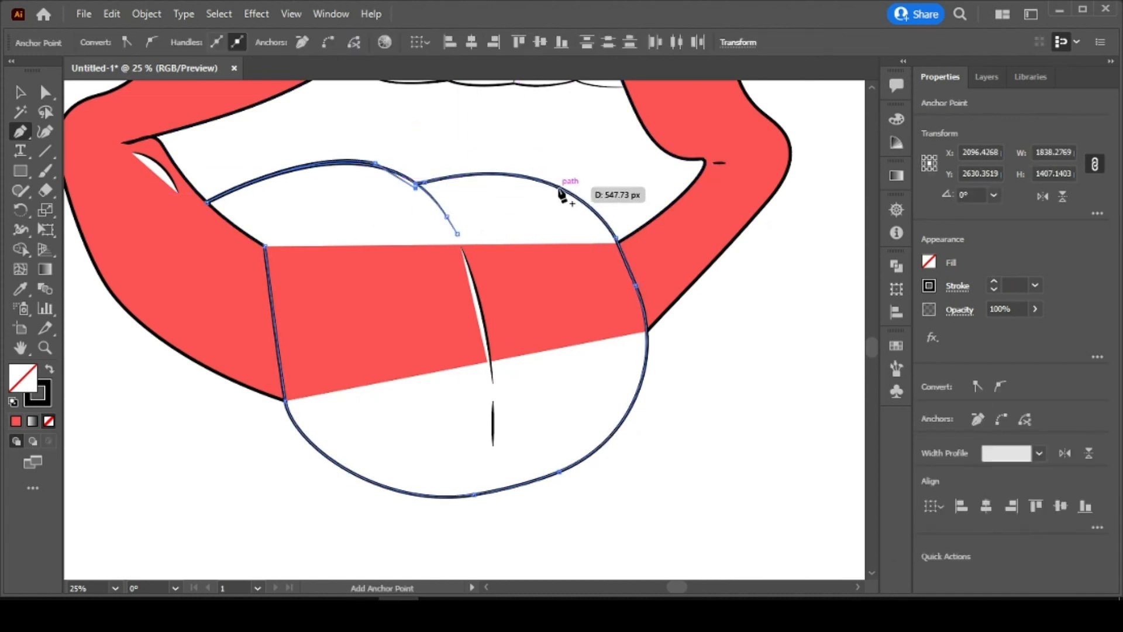
{"action": "key", "text": "v"}
{"action": "key", "text": "ctrl+z"}
{"action": "key", "text": "ctrl+z"}
{"action": "key", "text": "ctrl+z"}
{"action": "key", "text": "ctrl+z"}
{"action": "left_click", "coordinate": [218, 398]}
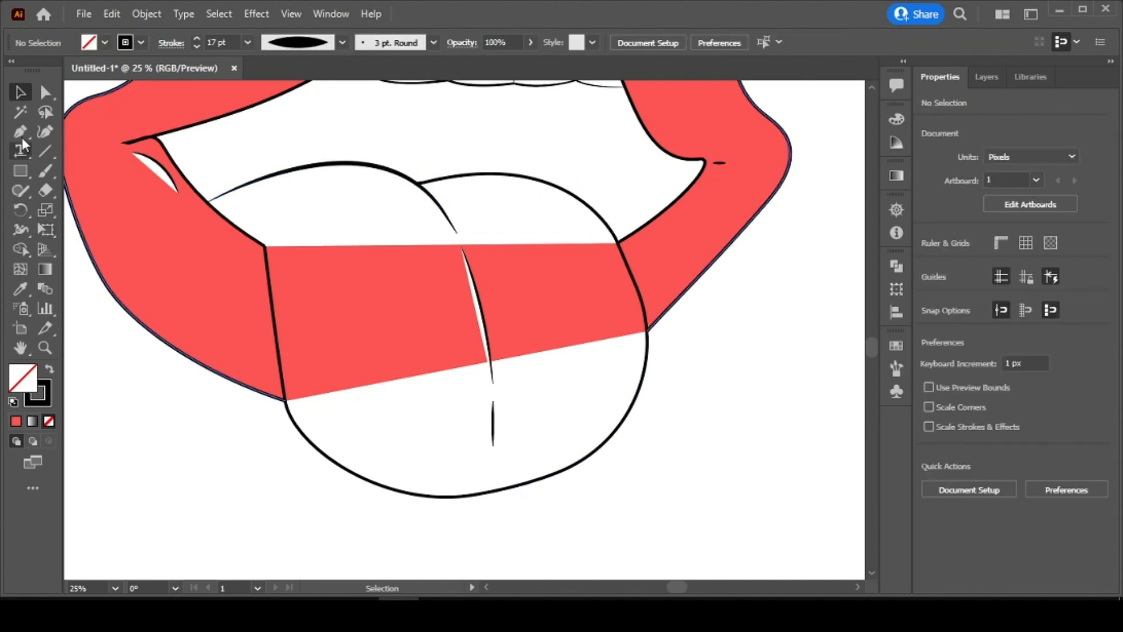
{"action": "left_click", "coordinate": [21, 132]}
{"action": "left_click", "coordinate": [207, 202]}
{"action": "left_click", "coordinate": [21, 91]}
{"action": "left_click", "coordinate": [108, 404]}
- Trace the whole tongue with a closed Pen path, following both arches, the sides and the rounded tip
{"action": "key", "text": "p"}
{"action": "left_click", "coordinate": [203, 198]}
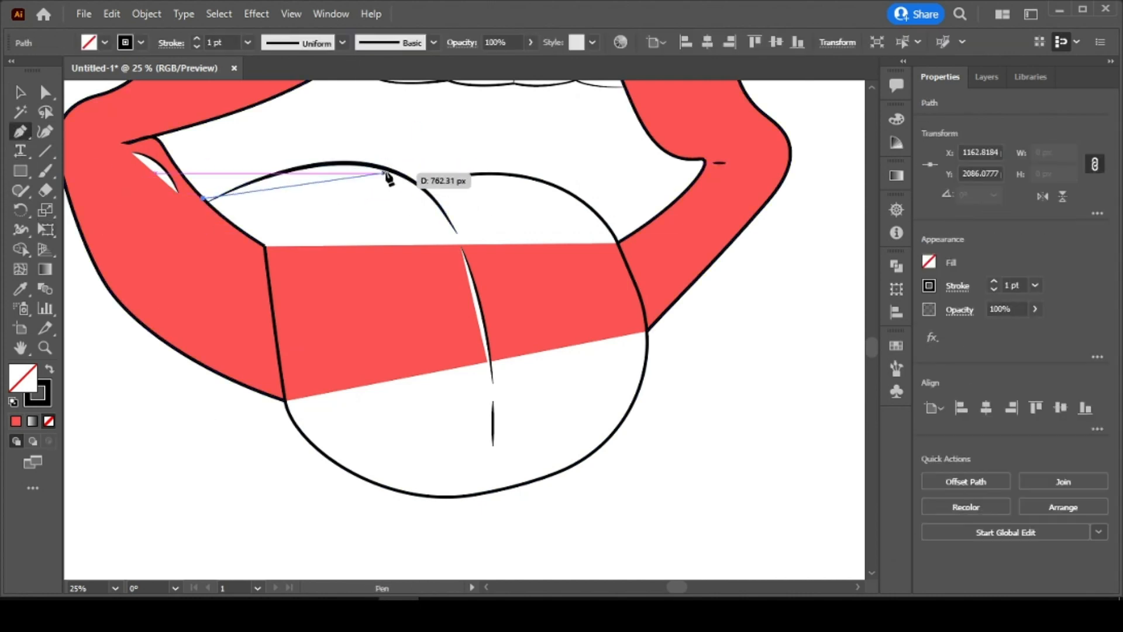
{"action": "left_click_drag", "start_coordinate": [420, 184], "coordinate": [424, 191]}
{"action": "left_click_drag", "start_coordinate": [609, 215], "coordinate": [609, 211]}
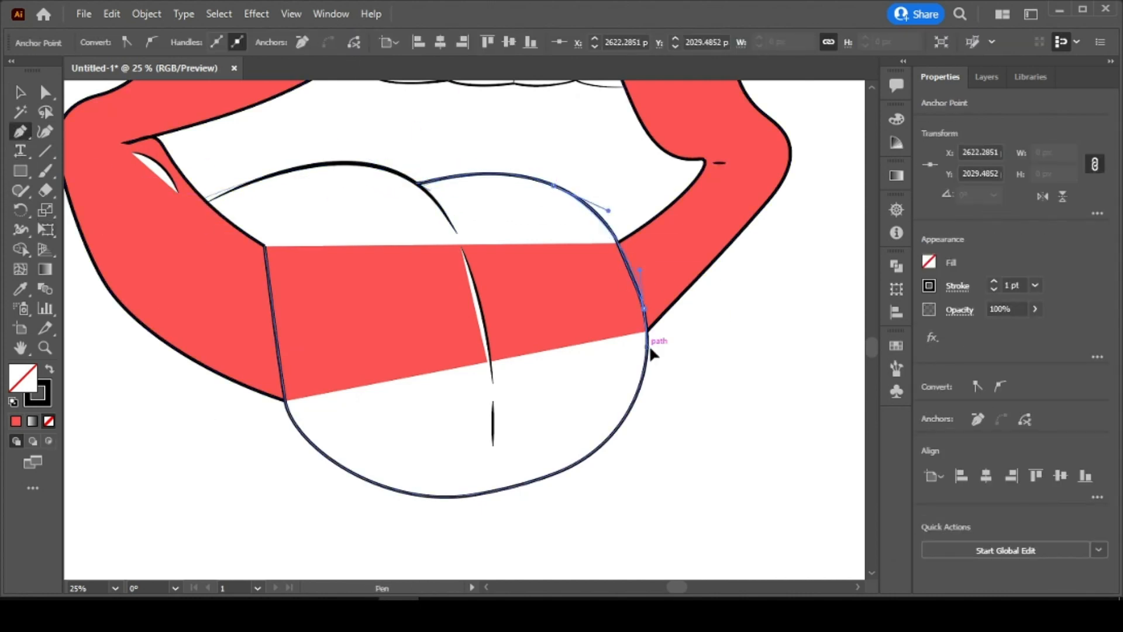
{"action": "left_click_drag", "start_coordinate": [299, 428], "coordinate": [224, 334]}
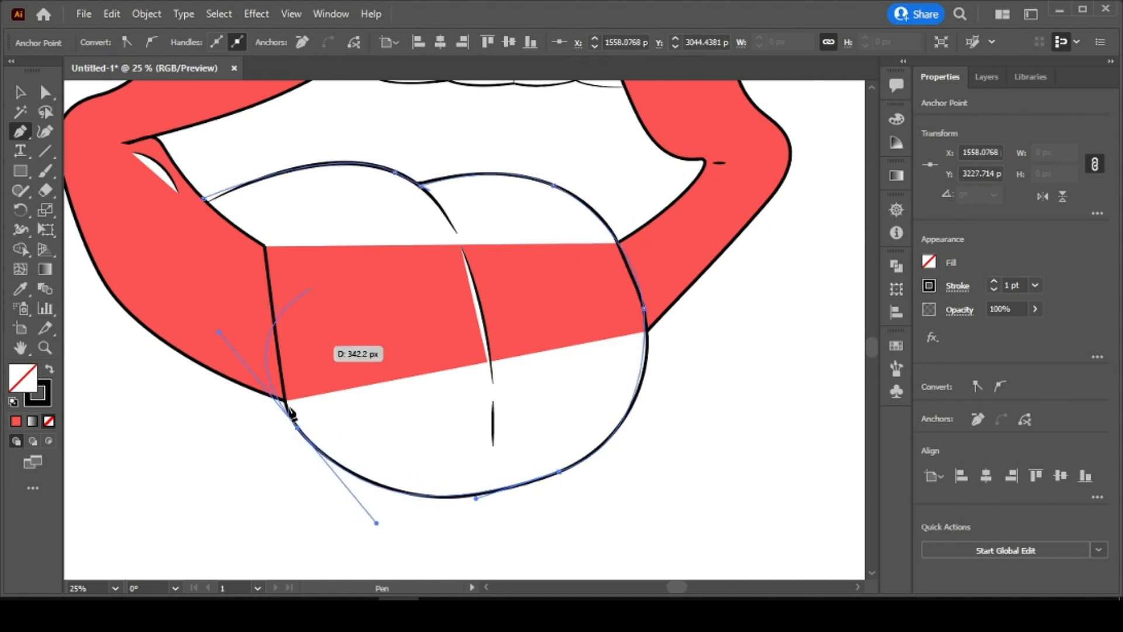
{"action": "left_click", "coordinate": [298, 427]}
{"action": "left_click_drag", "start_coordinate": [266, 257], "coordinate": [263, 242]}
{"action": "left_click_drag", "start_coordinate": [259, 134], "coordinate": [259, 134]}
{"action": "left_click", "coordinate": [265, 258]}
{"action": "left_click_drag", "start_coordinate": [231, 222], "coordinate": [182, 198]}
- Sample the lips' red onto the traced tongue shape and change its fill to a lighter pink
{"action": "left_click", "coordinate": [20, 289]}
{"action": "left_click", "coordinate": [144, 255]}
{"action": "double_click", "coordinate": [23, 378]}
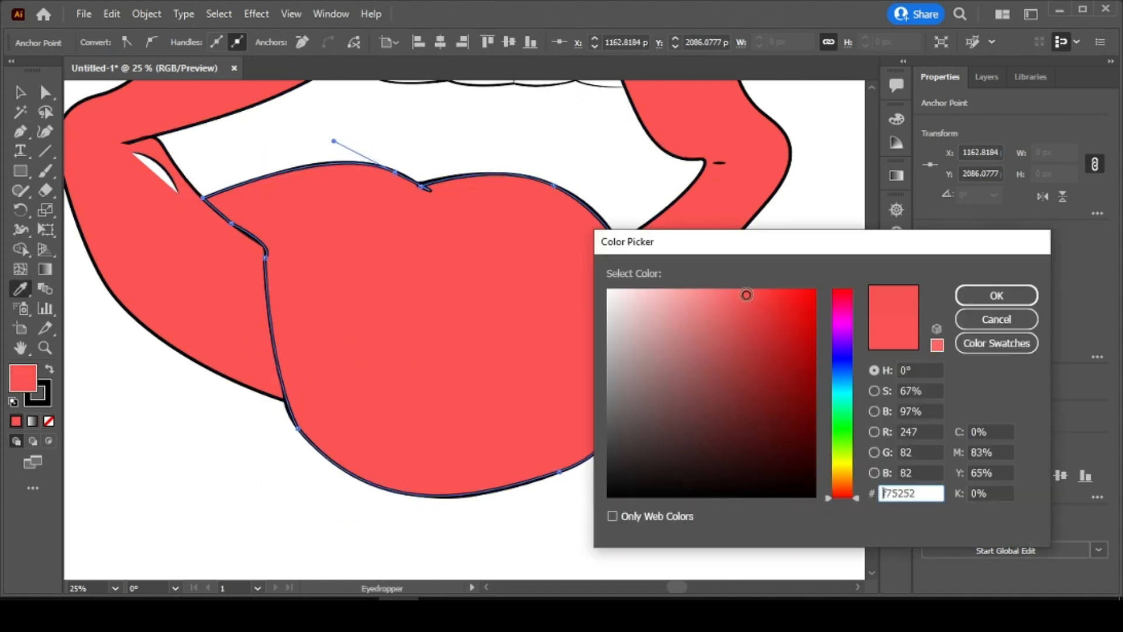
{"action": "left_click", "coordinate": [714, 292]}
{"action": "left_click", "coordinate": [996, 296]}
- Place the pink tongue shape beneath the line work in the stacking order and remove its stroke
{"action": "scroll", "coordinate": [725, 324], "scroll_direction": "up", "scroll_amount": 2}
{"action": "left_click", "coordinate": [987, 77]}
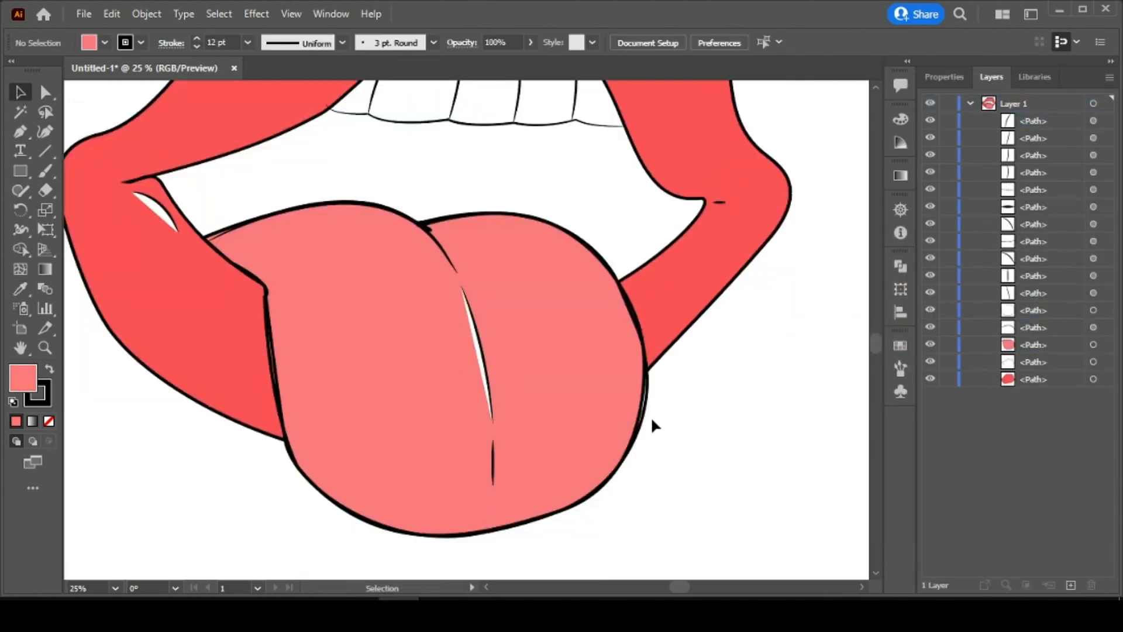
{"action": "left_click", "coordinate": [614, 404]}
{"action": "left_click", "coordinate": [945, 77]}
{"action": "left_click", "coordinate": [929, 286]}
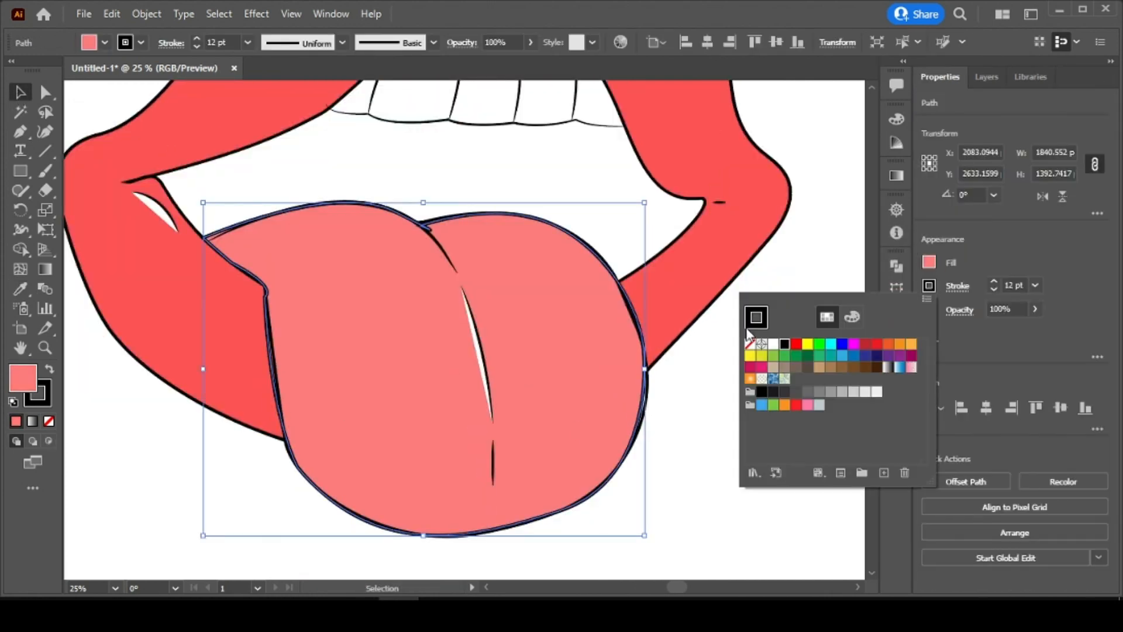
{"action": "left_click", "coordinate": [752, 343]}
{"action": "left_click", "coordinate": [712, 373]}
- Reshape the pink tongue fill's left side and rounded tip with Direct Selection so its edges follow the black outline
{"action": "left_click", "coordinate": [45, 347]}
{"action": "left_click", "coordinate": [357, 405]}
{"action": "left_click", "coordinate": [357, 405]}
{"action": "key", "text": "a"}
{"action": "left_click", "coordinate": [193, 339]}
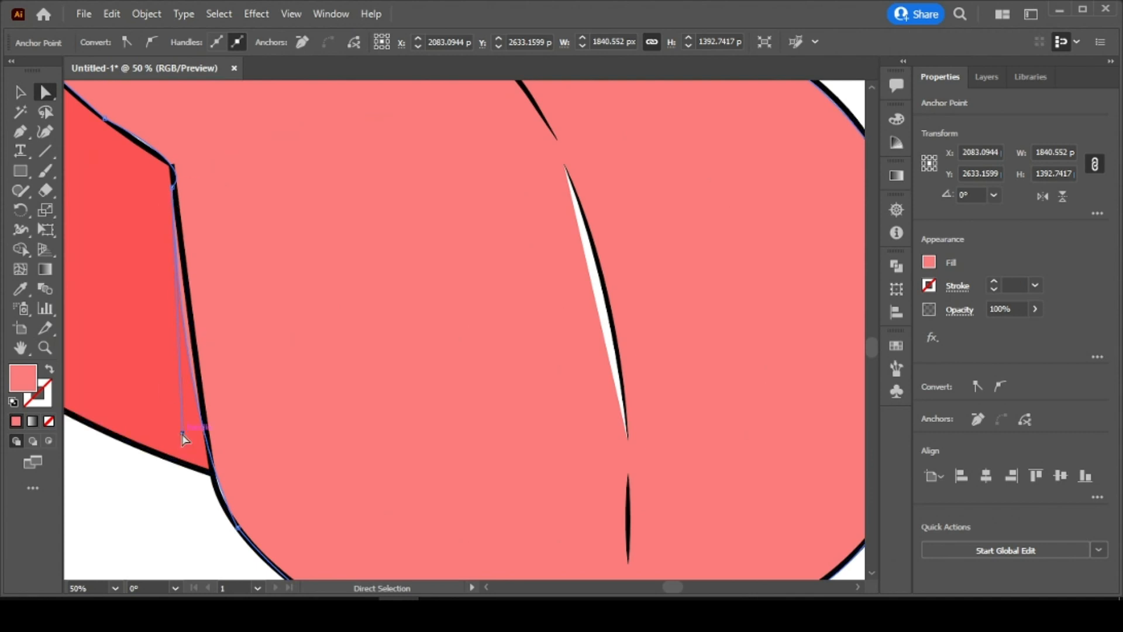
{"action": "left_click_drag", "start_coordinate": [183, 439], "coordinate": [331, 427]}
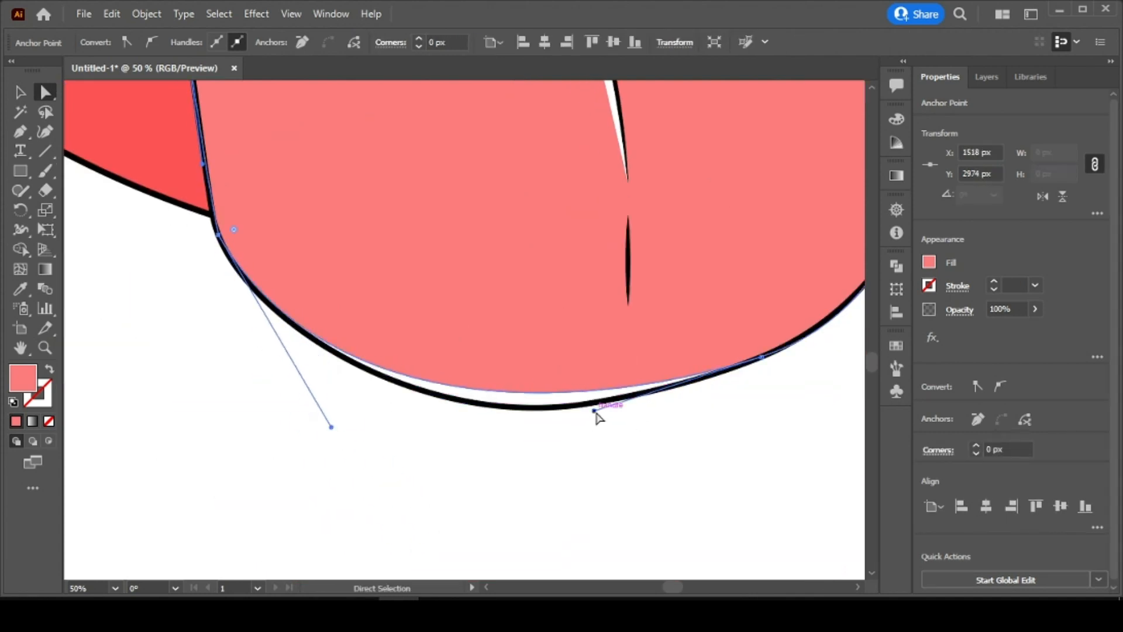
{"action": "left_click_drag", "start_coordinate": [595, 411], "coordinate": [591, 438]}
- Adjust the pink fill's curve along the tongue's right side and its anchor where the two upper arches meet to match the outline
{"action": "left_click_drag", "start_coordinate": [786, 300], "coordinate": [536, 409]}
{"action": "left_click_drag", "start_coordinate": [679, 134], "coordinate": [686, 171]}
{"action": "scroll", "coordinate": [686, 172], "scroll_direction": "up", "scroll_amount": 4}
{"action": "left_click_drag", "start_coordinate": [676, 264], "coordinate": [664, 262]}
{"action": "scroll", "coordinate": [664, 262], "scroll_direction": "up", "scroll_amount": 3}
{"action": "left_click", "coordinate": [247, 236]}
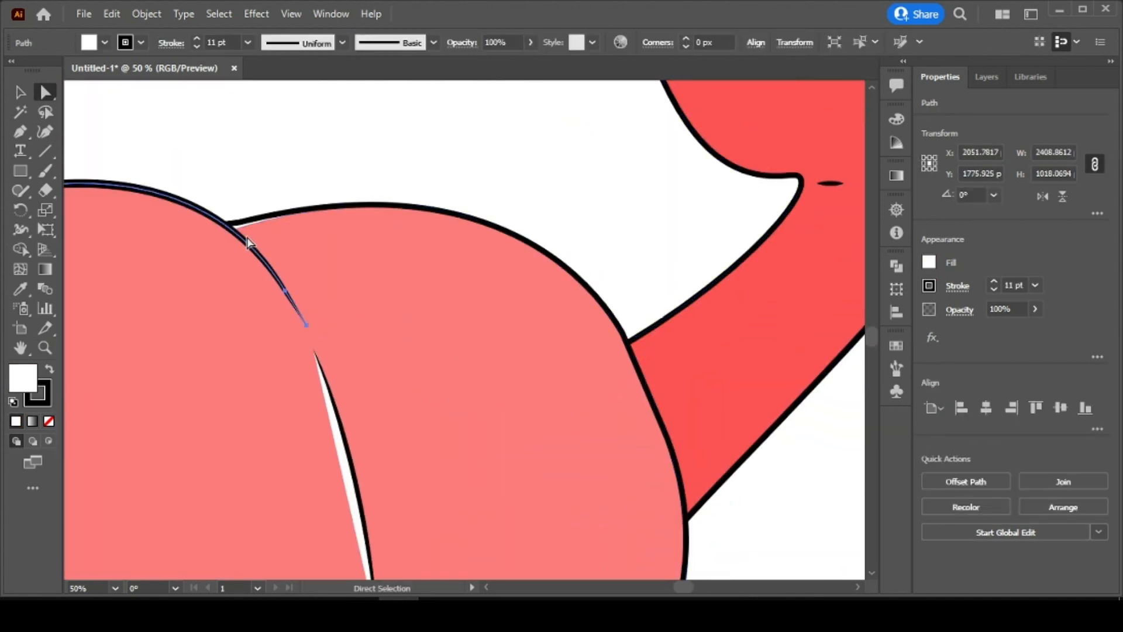
{"action": "left_click", "coordinate": [240, 229]}
{"action": "left_click_drag", "start_coordinate": [235, 229], "coordinate": [231, 225]}
{"action": "left_click", "coordinate": [257, 218]}
- Sample the lips' red onto the mouth interior shape and change its fill to the darker red c44b4b
{"action": "key", "text": "ctrl+0"}
{"action": "key", "text": "v"}
{"action": "left_click", "coordinate": [188, 216]}
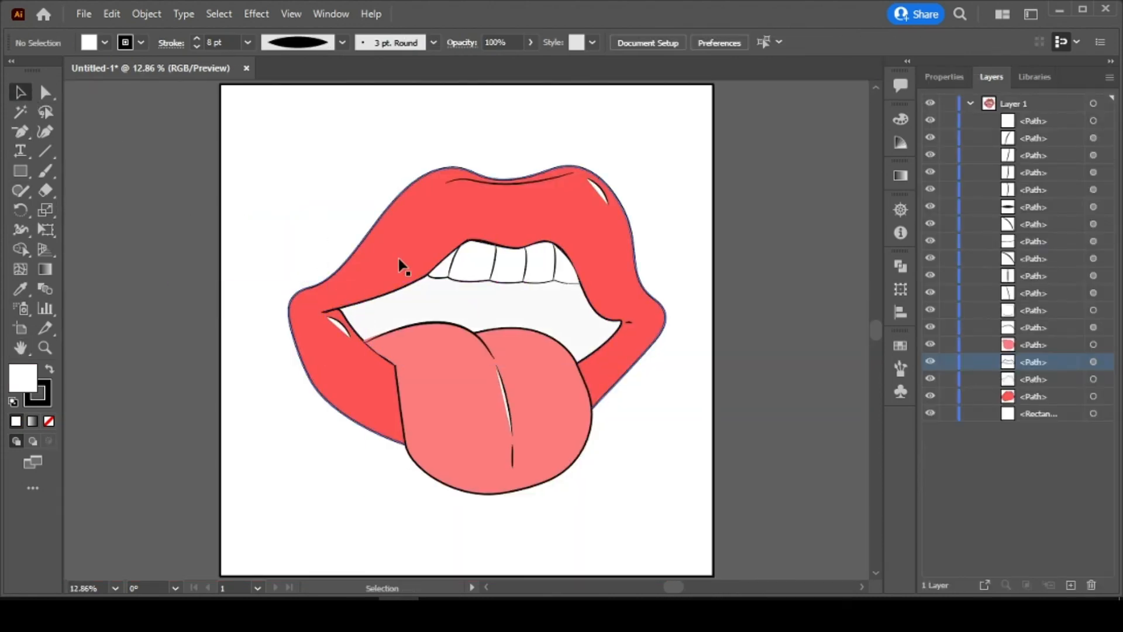
{"action": "left_click", "coordinate": [398, 258]}
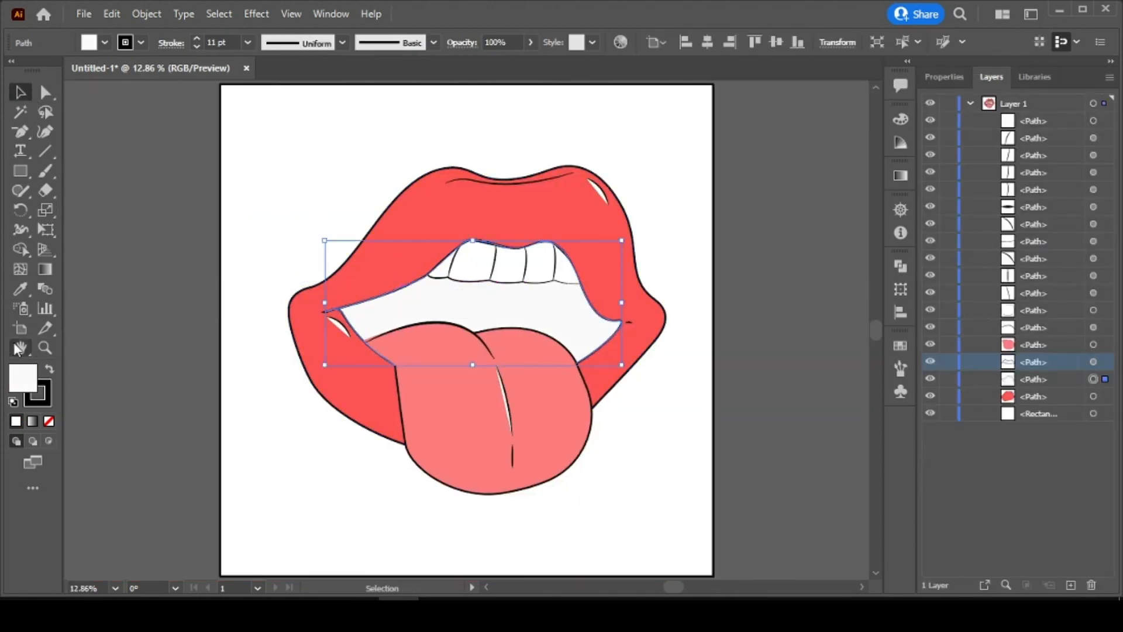
{"action": "left_click", "coordinate": [343, 379]}
{"action": "double_click", "coordinate": [22, 378]}
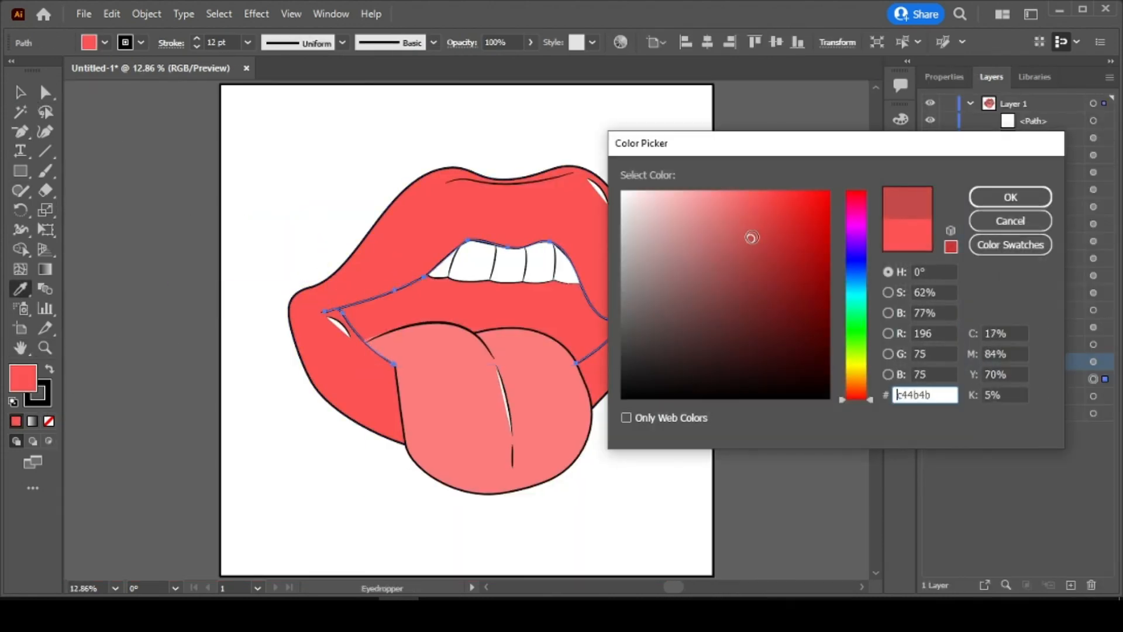
{"action": "key", "text": "Return"}
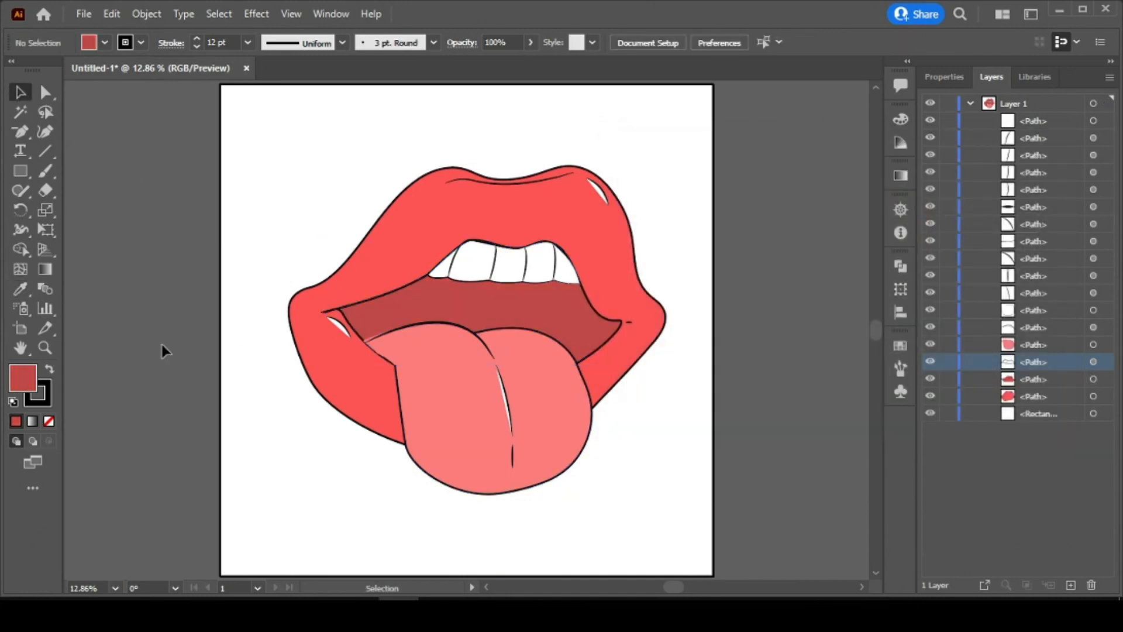